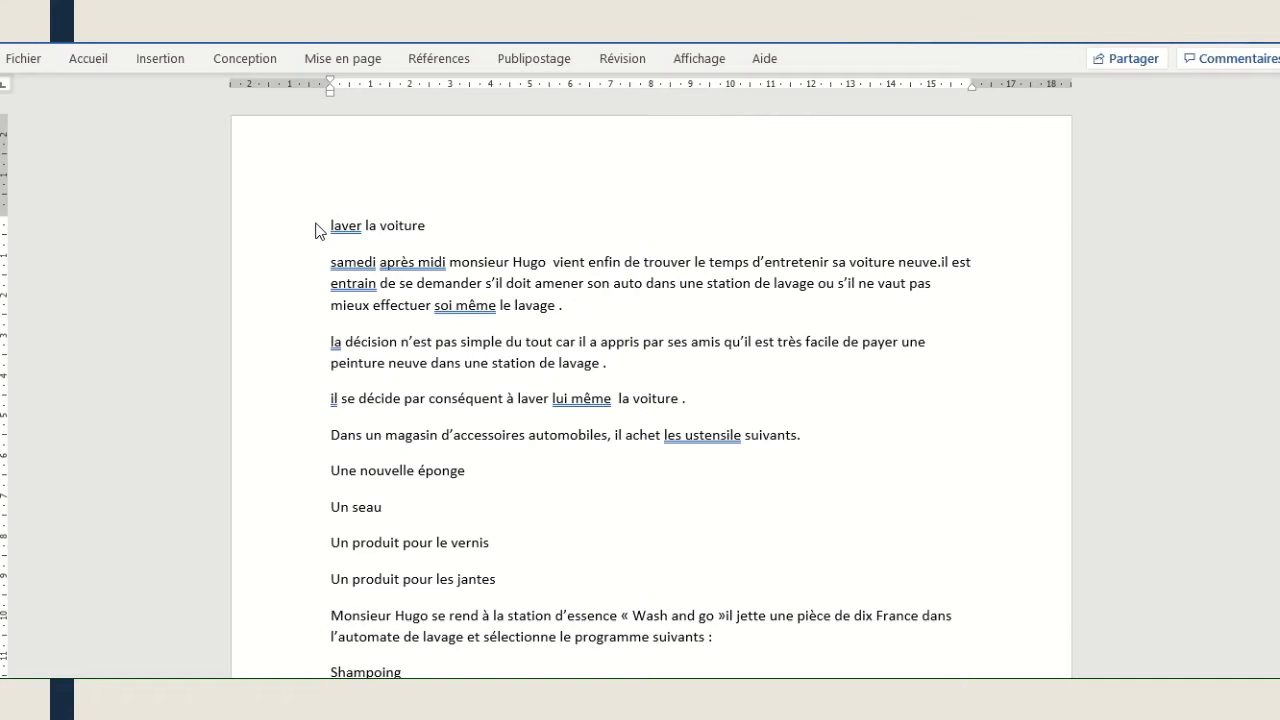
- Run the spelling and grammar check and accept "Il", "lui-même" and "même la" in the sentence about deciding to wash the car
{"action": "key", "text": "F7"}
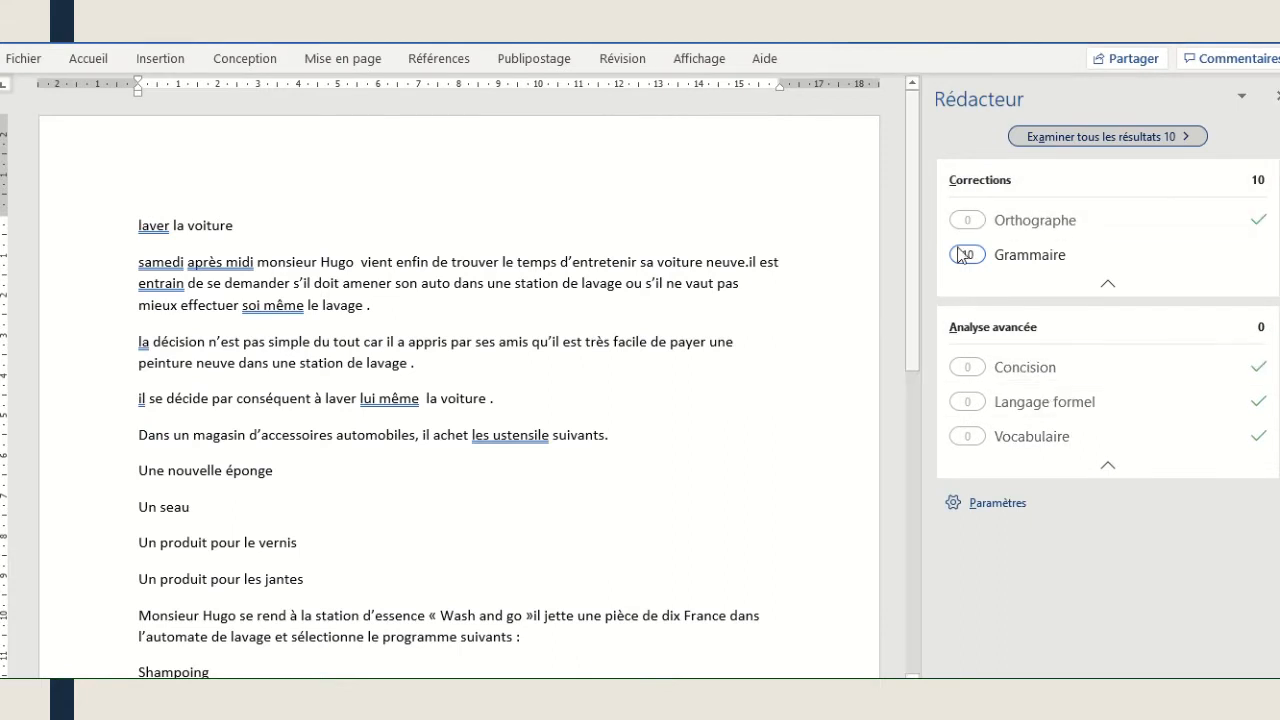
{"action": "left_click", "coordinate": [1056, 256]}
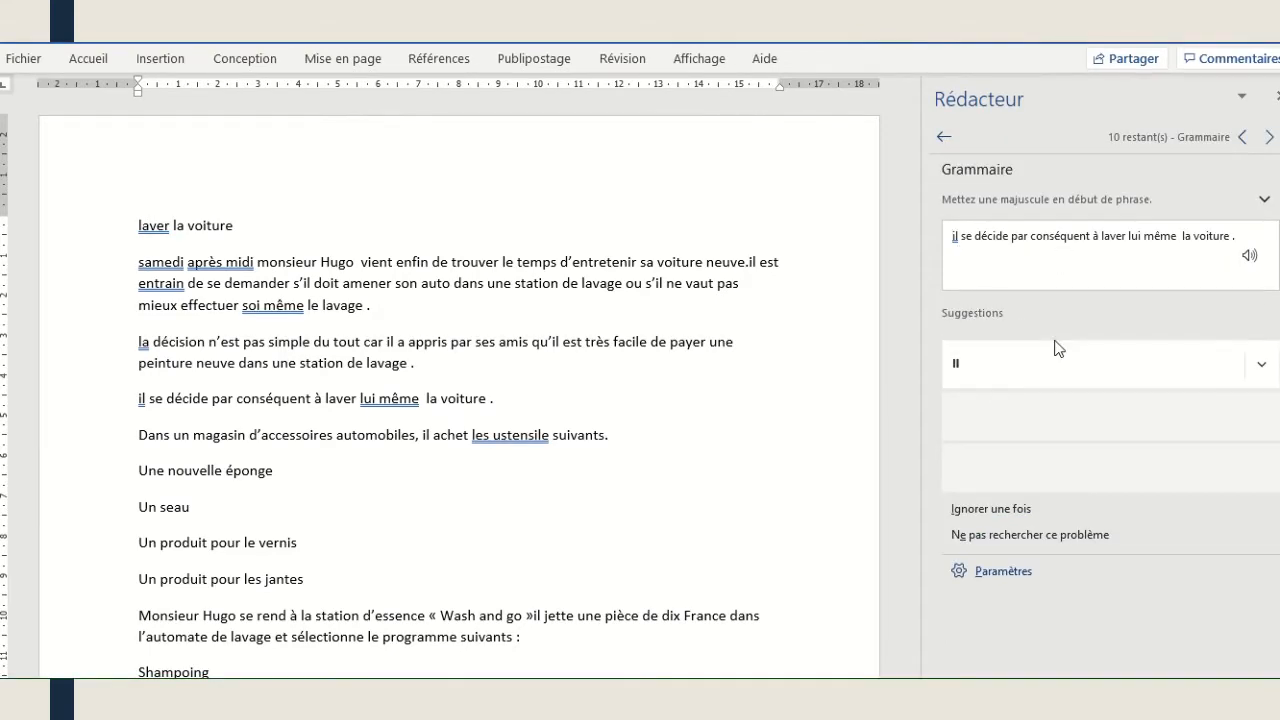
{"action": "left_click", "coordinate": [1005, 356]}
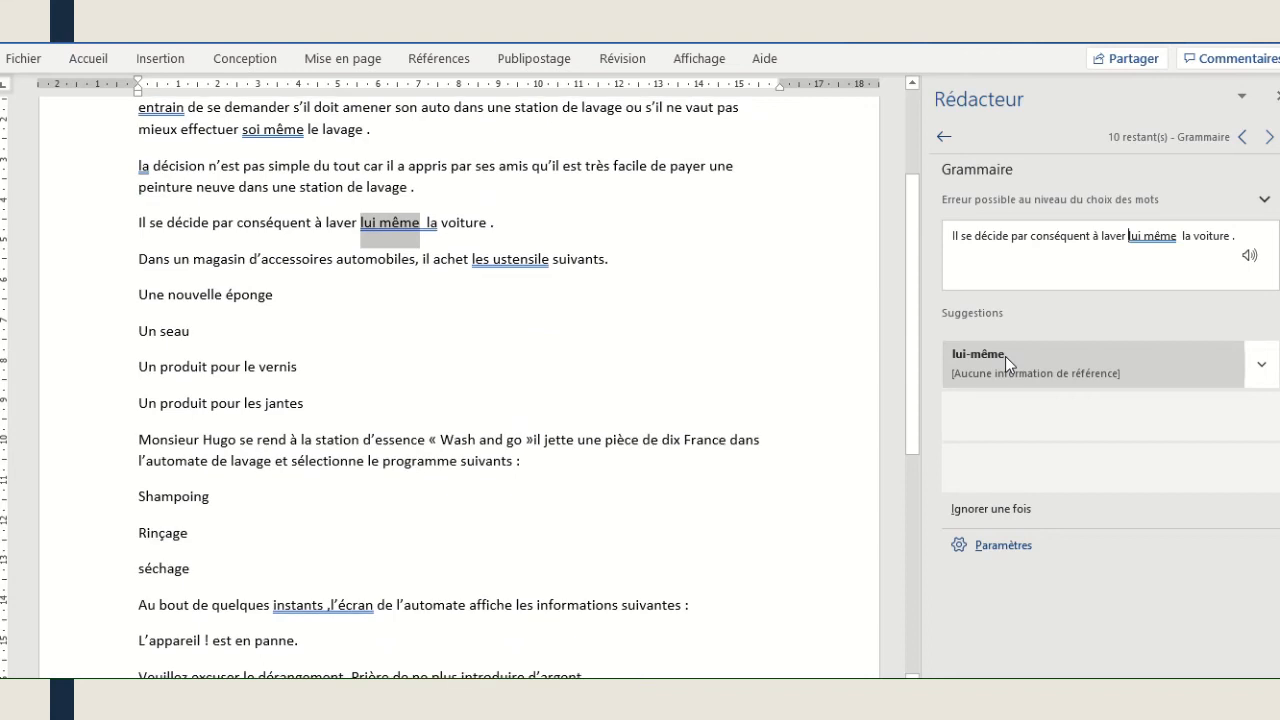
{"action": "left_click", "coordinate": [1018, 356]}
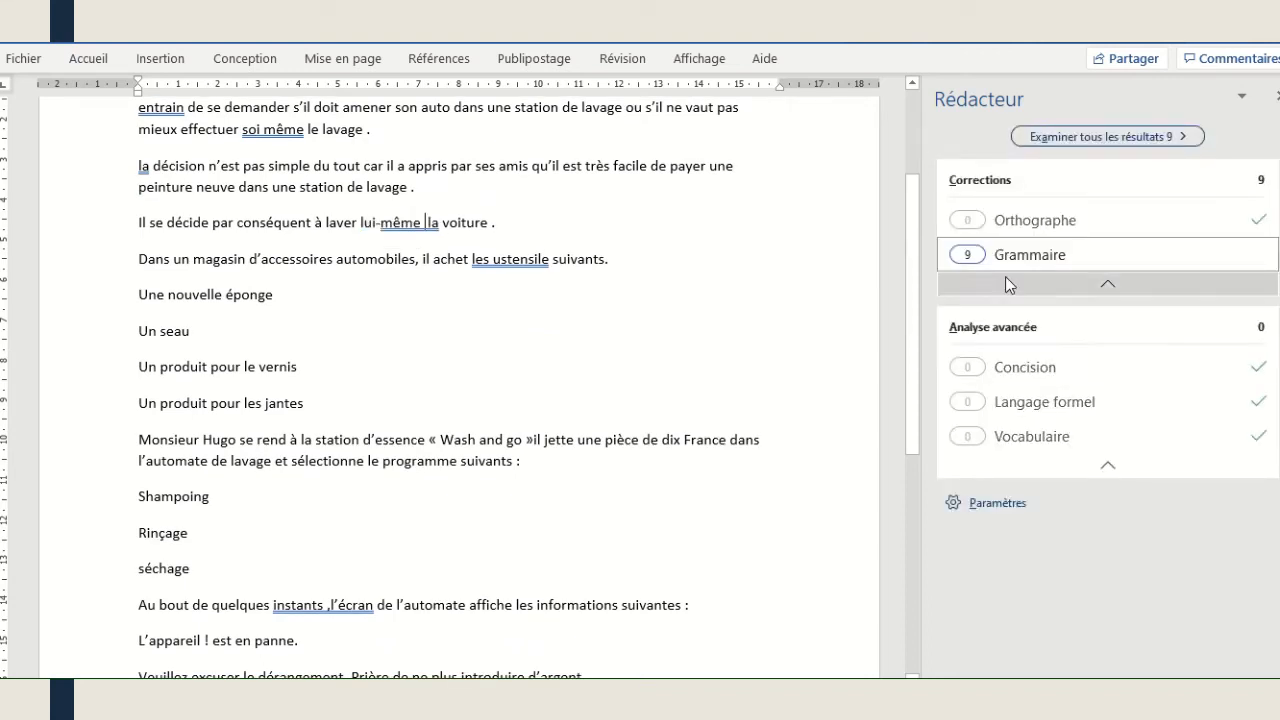
{"action": "left_click", "coordinate": [1022, 256]}
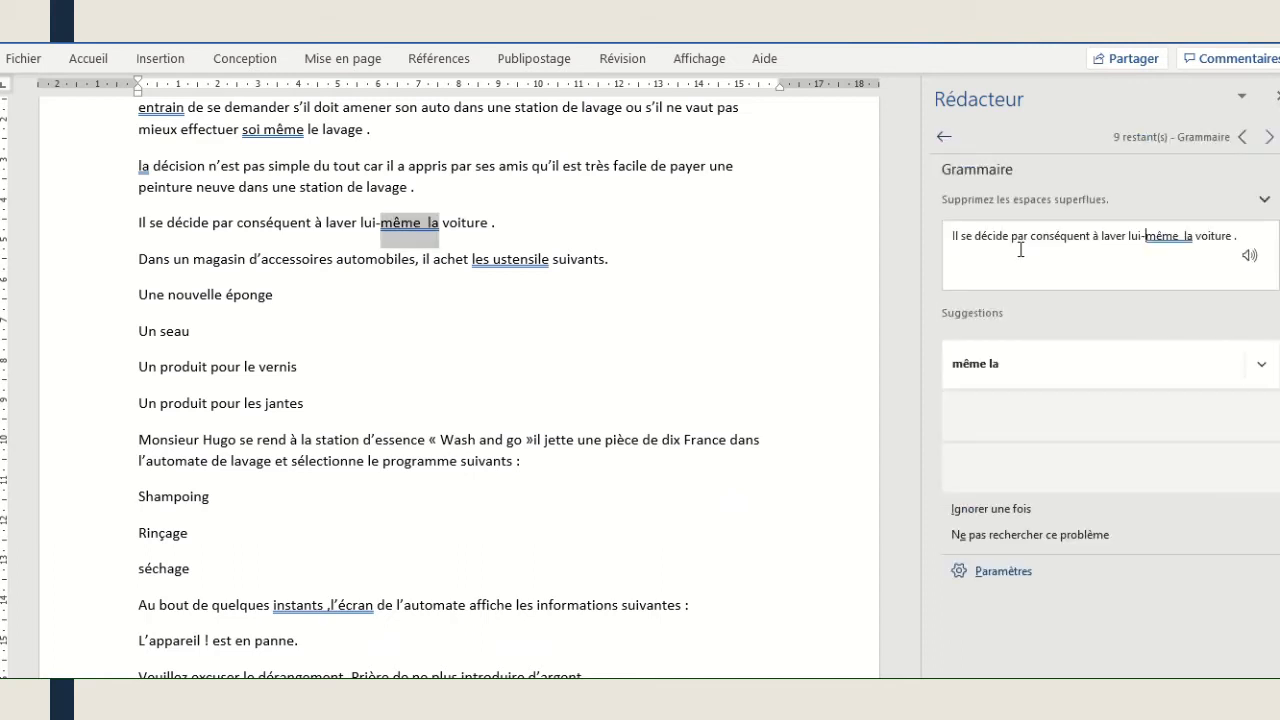
{"action": "left_click", "coordinate": [1014, 360]}
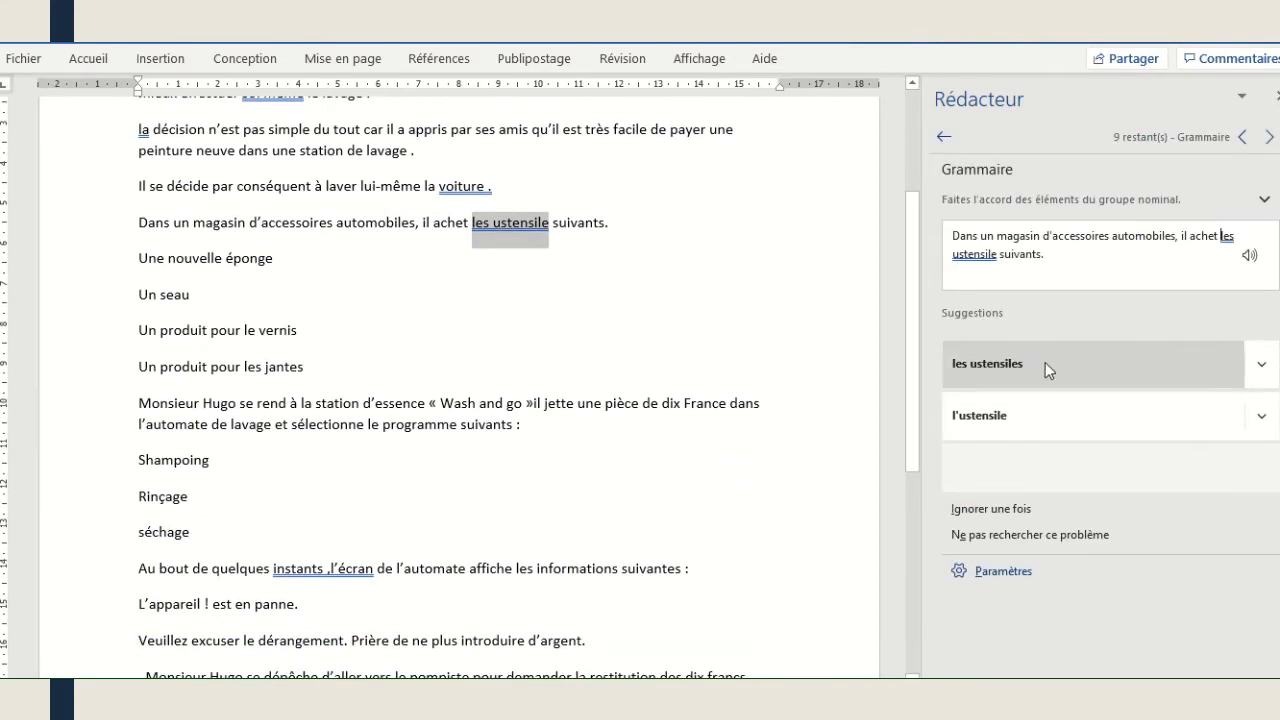
- Accept the grammar suggestions "les ustensiles" and "instants, l'écran", and capitalise "Laver" in the title
{"action": "left_click", "coordinate": [1045, 362]}
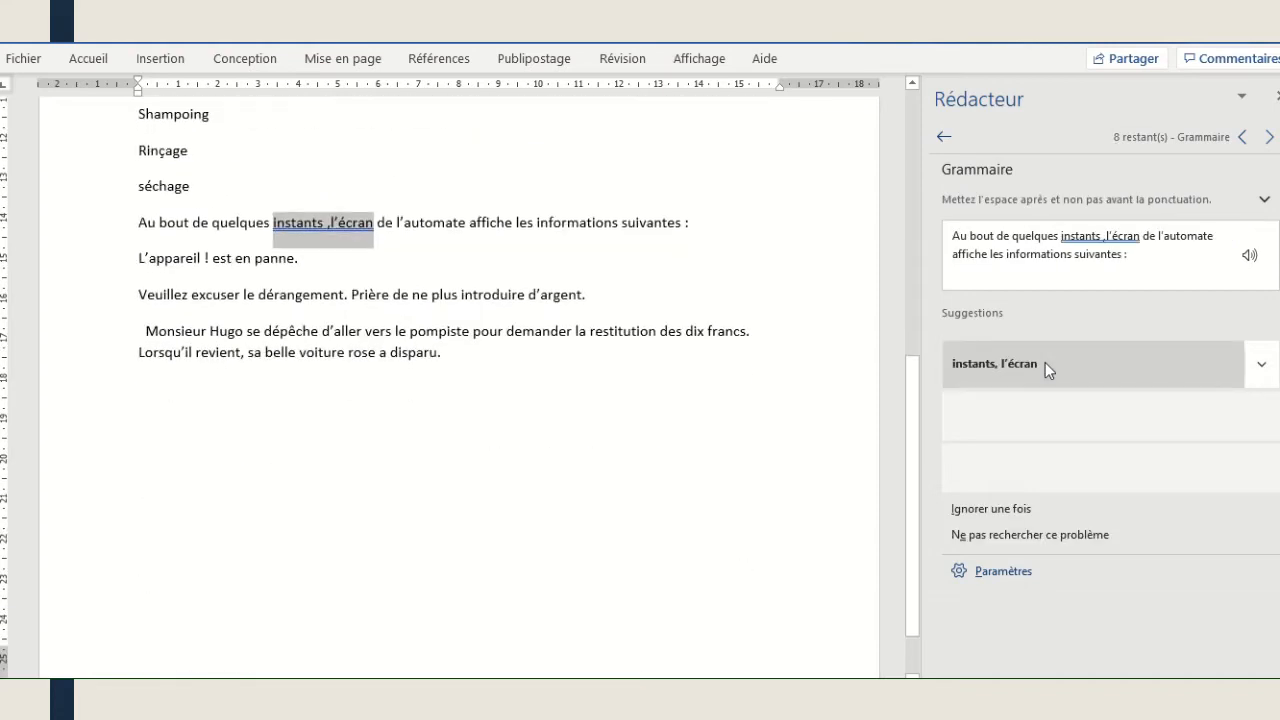
{"action": "left_click", "coordinate": [1045, 362]}
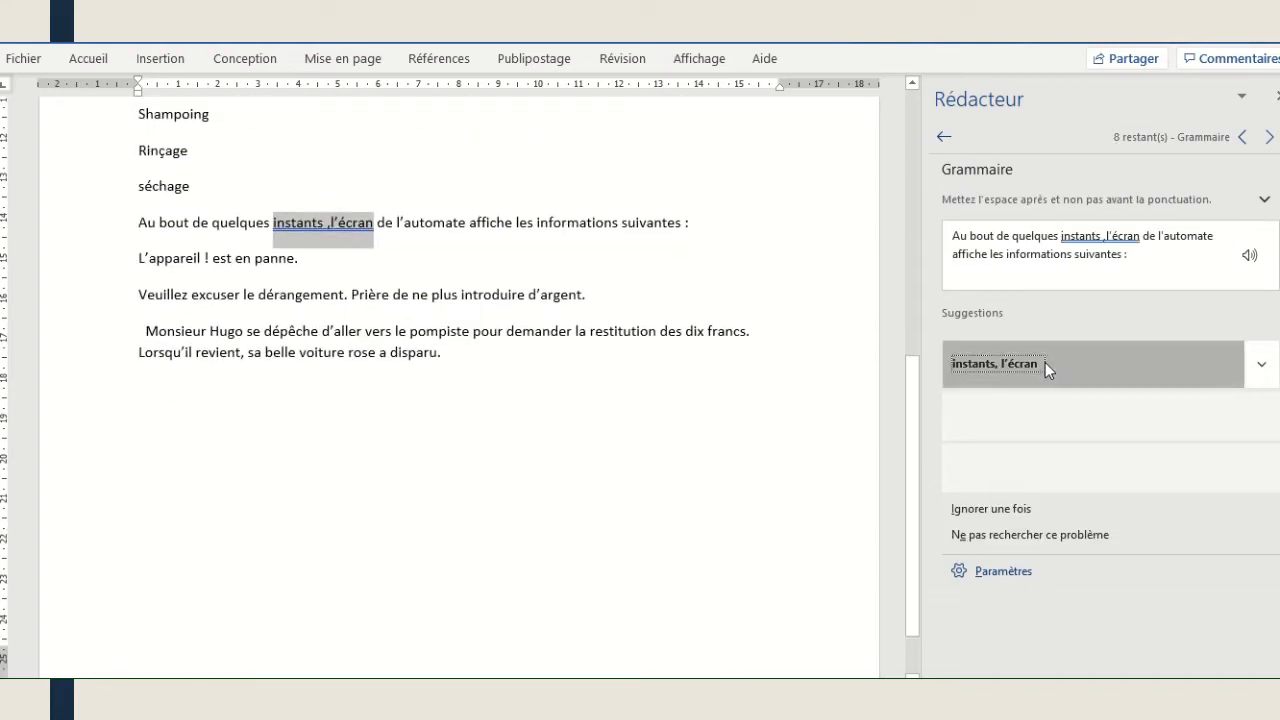
{"action": "left_click", "coordinate": [1045, 362]}
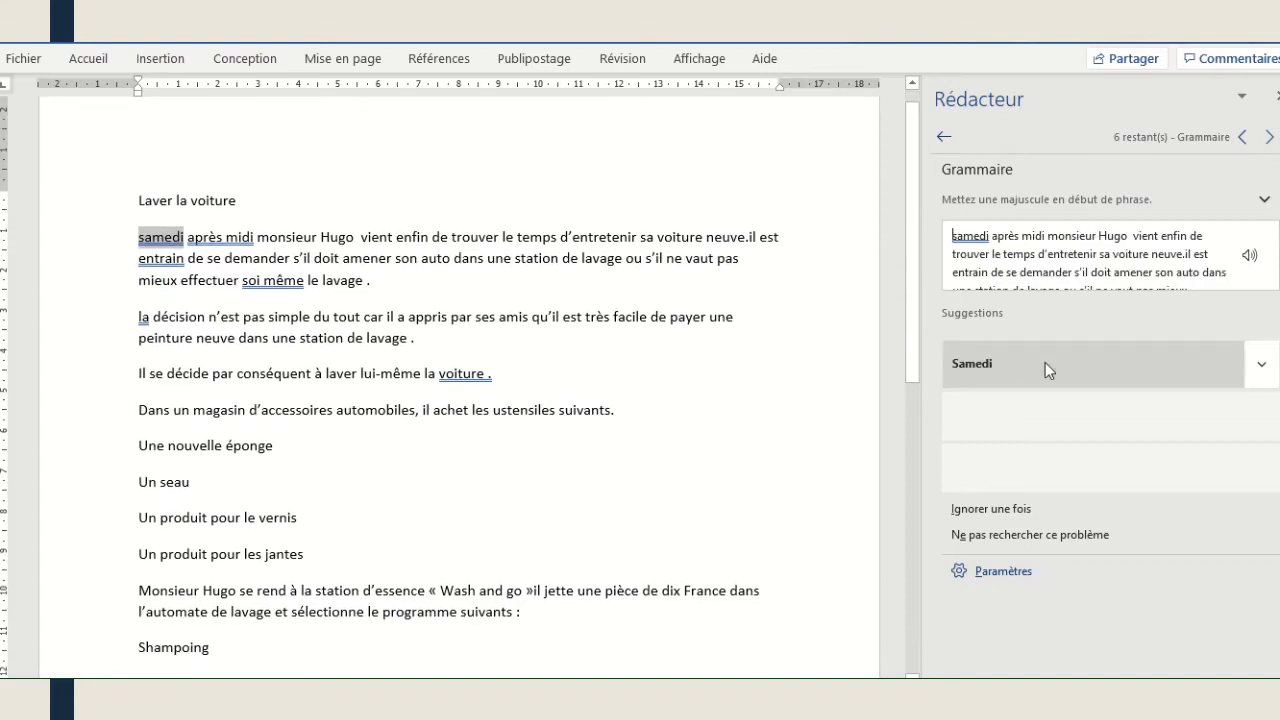
- Correct the first paragraph with the suggestions "Samedi", "après-midi", "en train", "soi-même" and "lavage.", and remove the extra space before "vient"
{"action": "left_click", "coordinate": [1045, 362]}
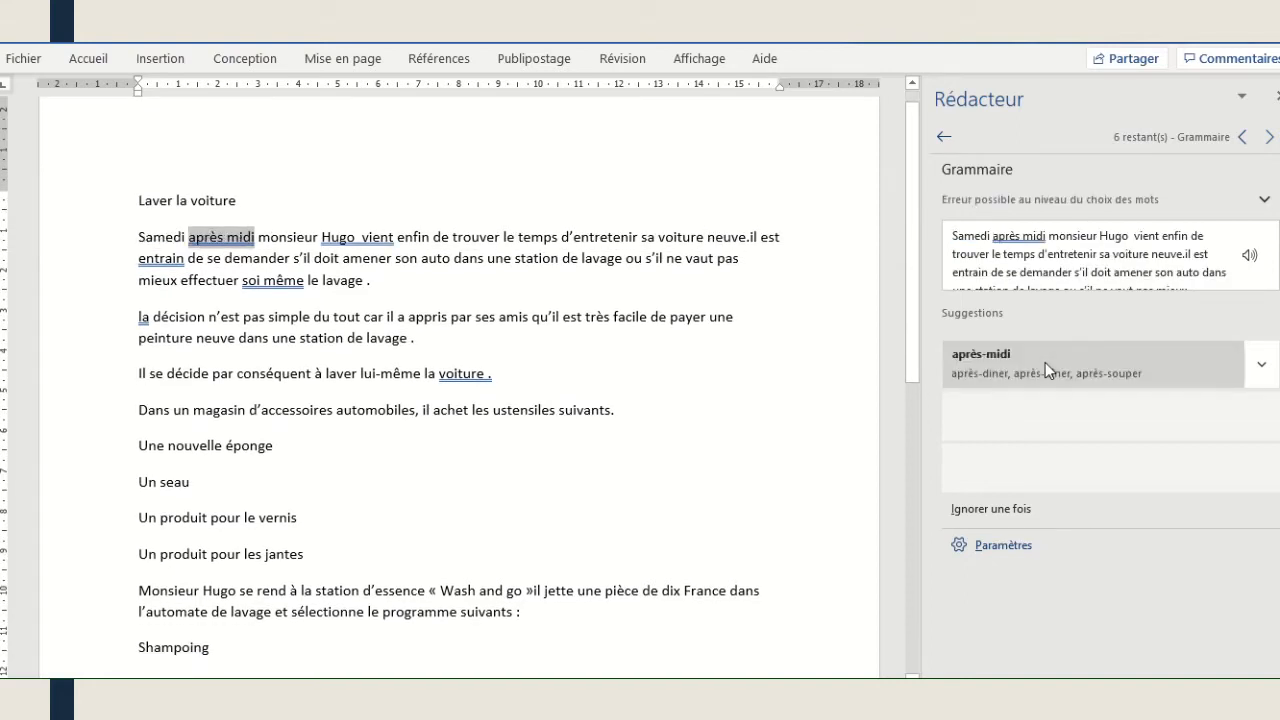
{"action": "left_click", "coordinate": [1045, 362]}
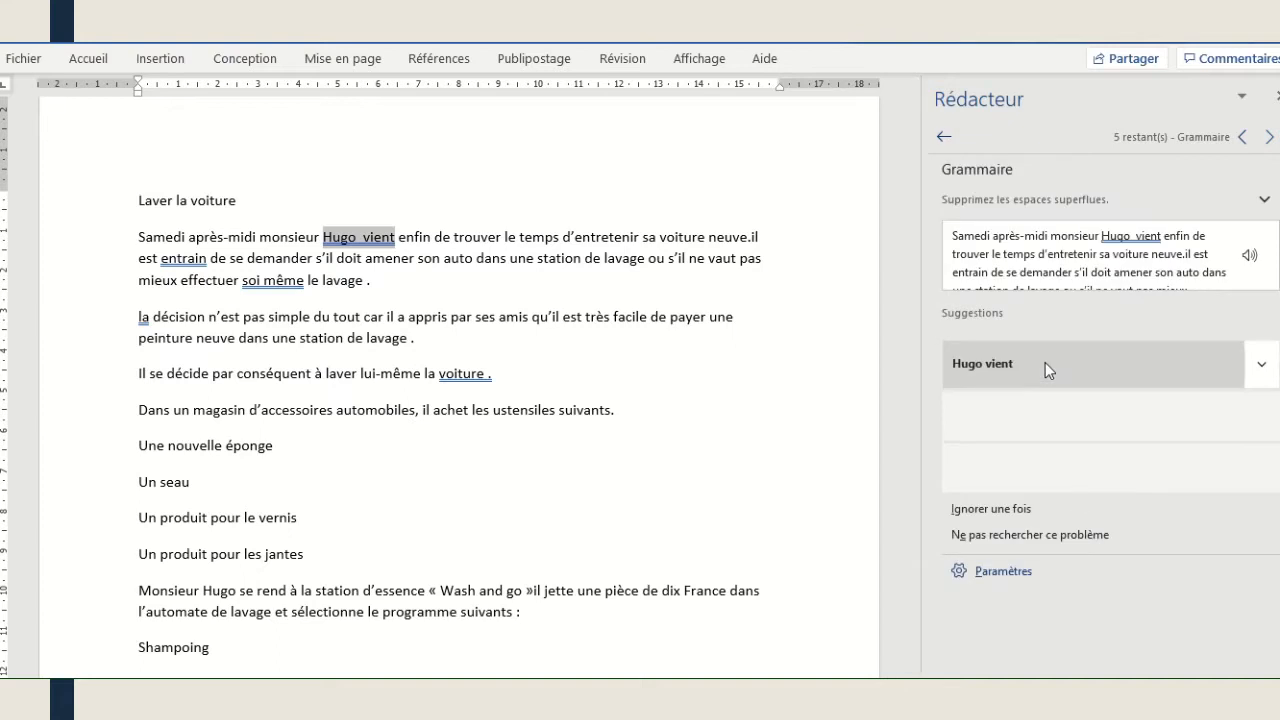
{"action": "left_click", "coordinate": [1045, 362]}
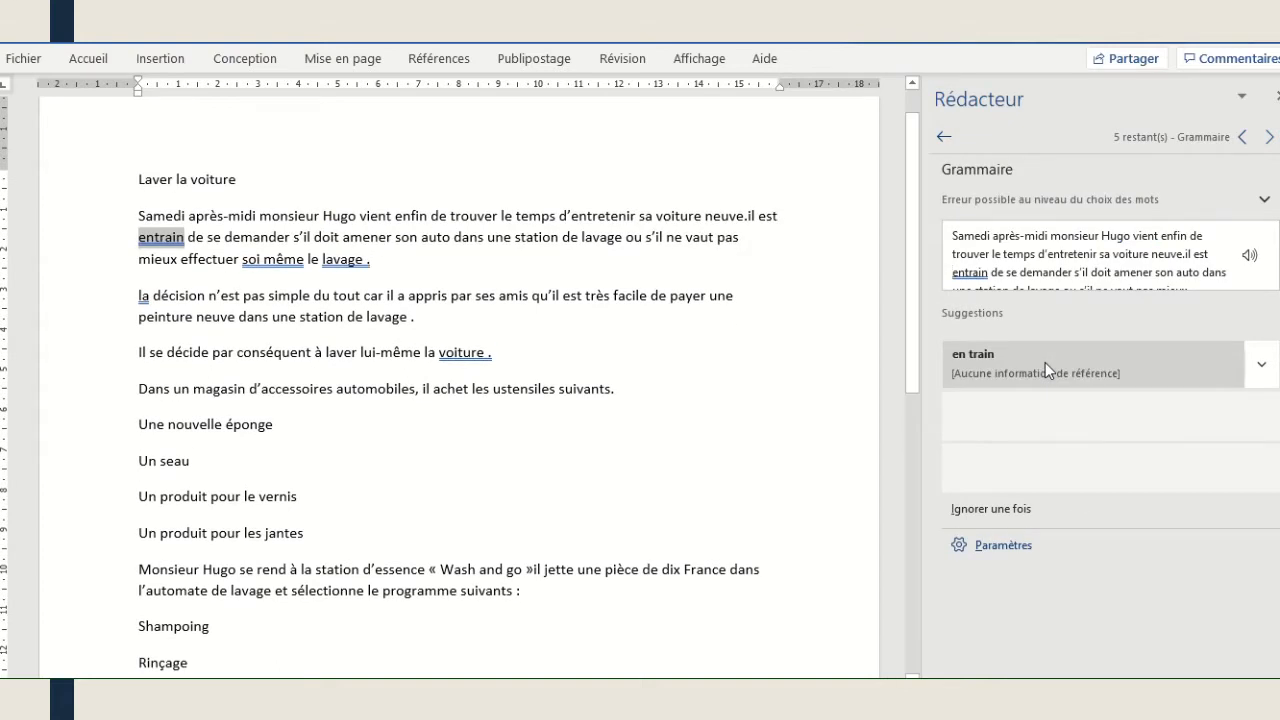
{"action": "left_click", "coordinate": [1045, 362]}
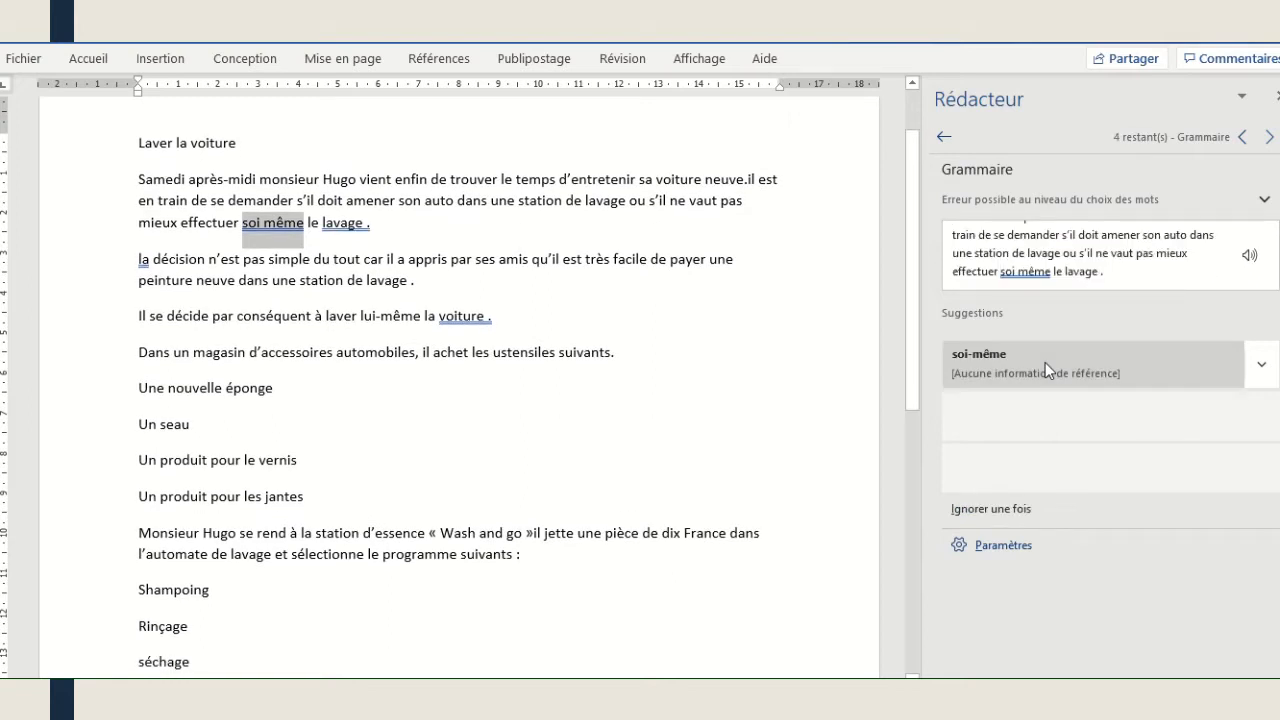
{"action": "left_click", "coordinate": [1045, 362]}
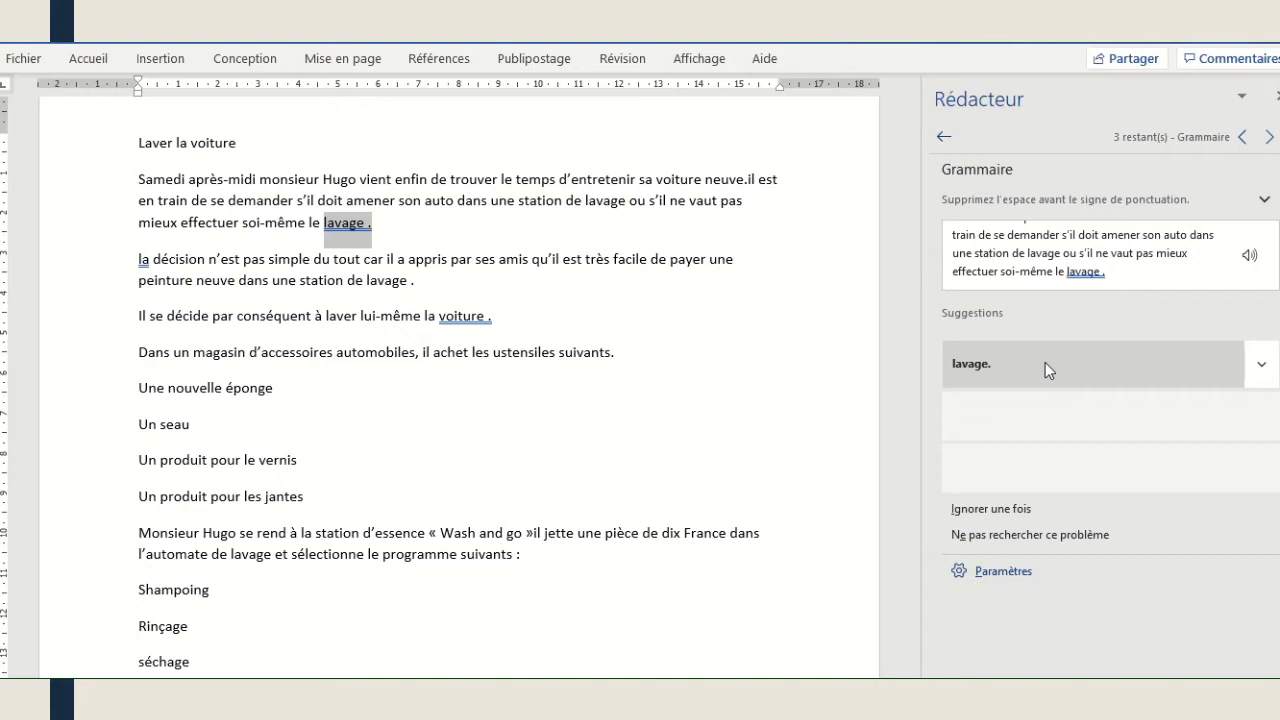
{"action": "left_click", "coordinate": [1045, 362]}
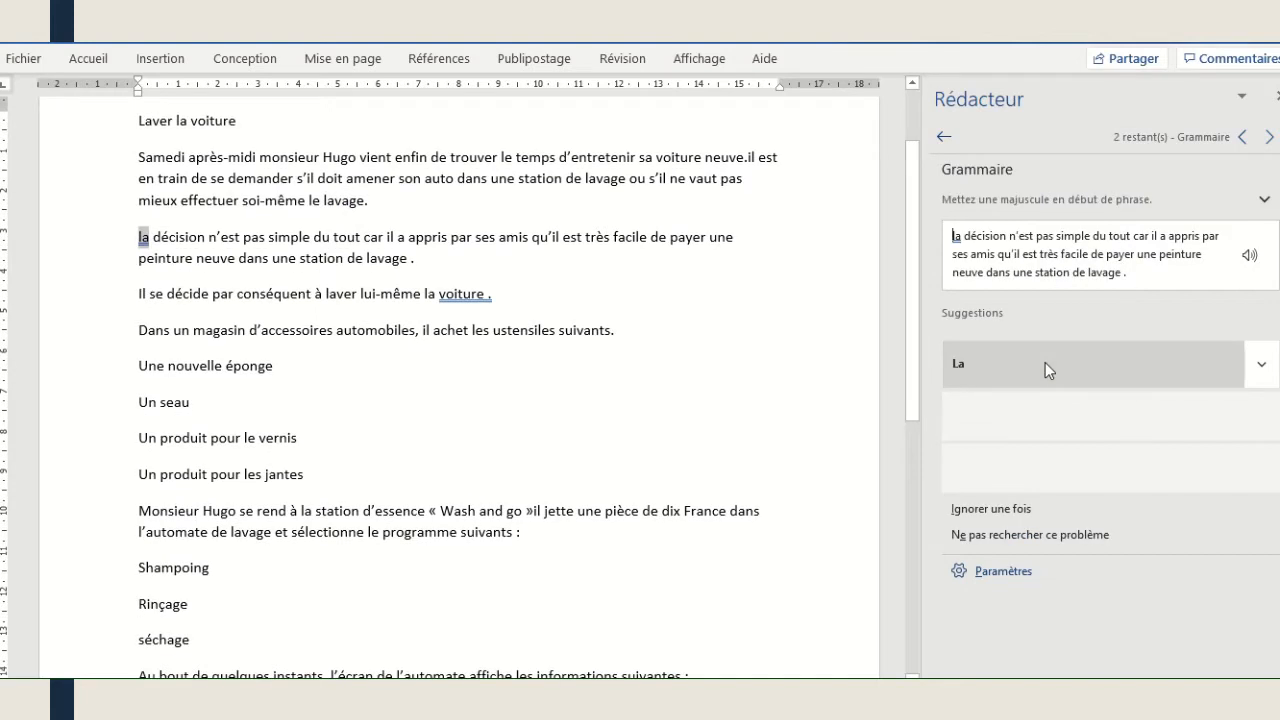
- Accept the remaining grammar suggestions "La", "voiture." and "lavage.", and finish the check
{"action": "left_click", "coordinate": [1045, 362]}
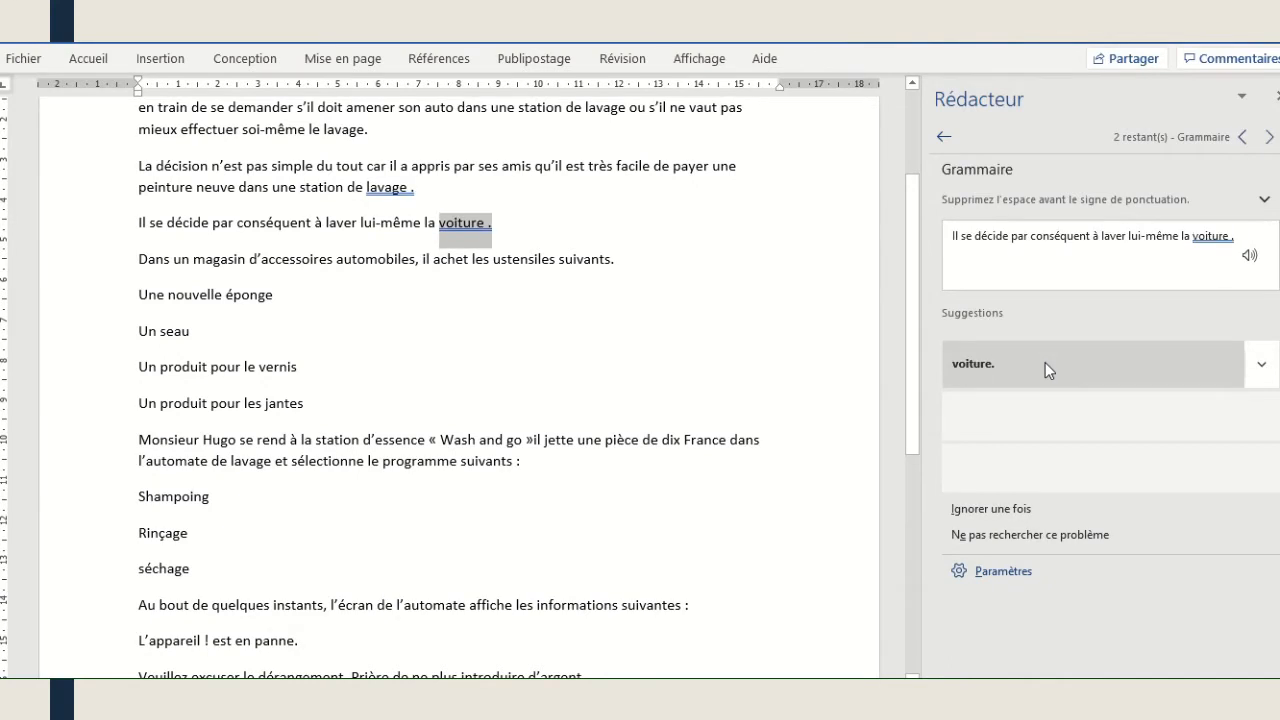
{"action": "left_click", "coordinate": [1045, 362]}
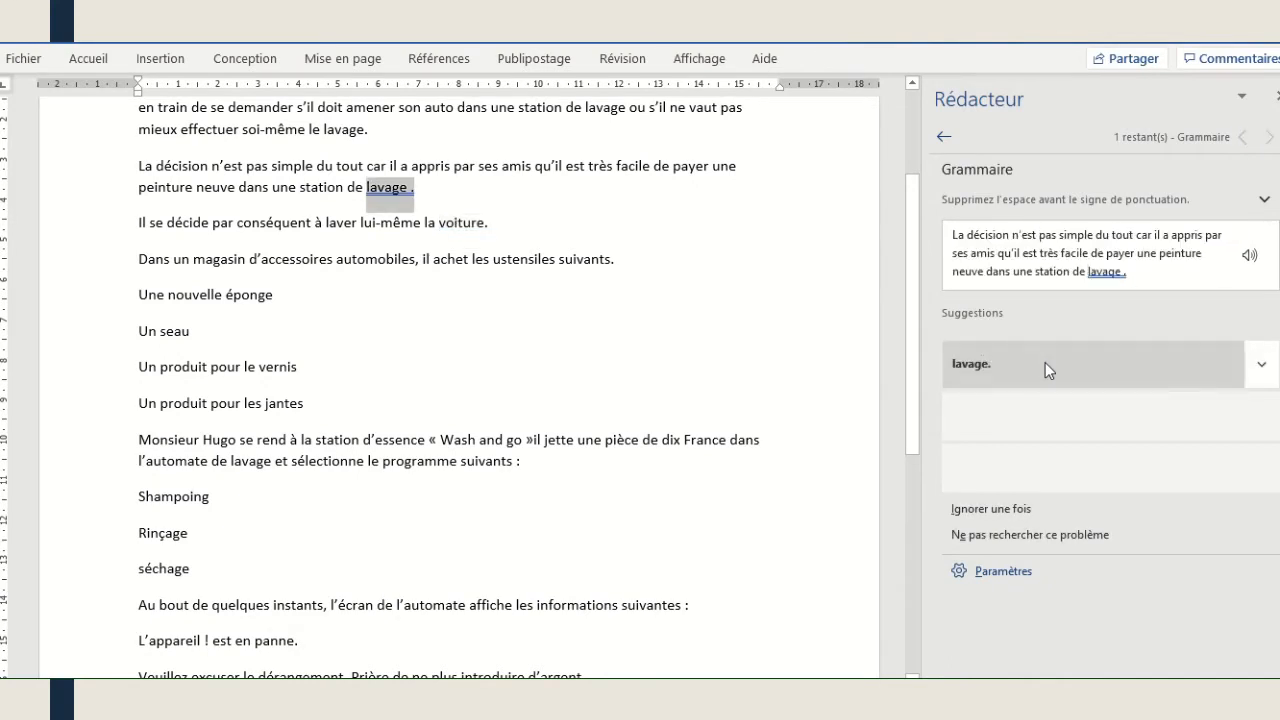
{"action": "left_click", "coordinate": [1045, 362]}
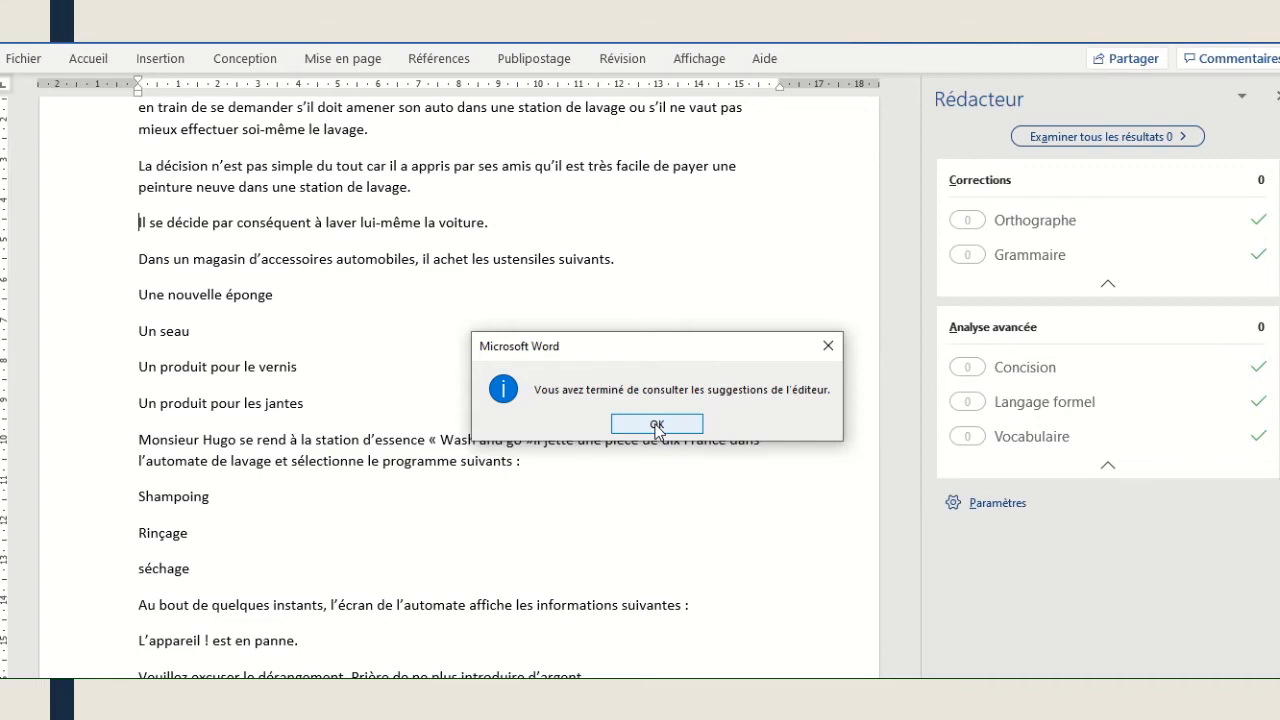
{"action": "left_click", "coordinate": [657, 424]}
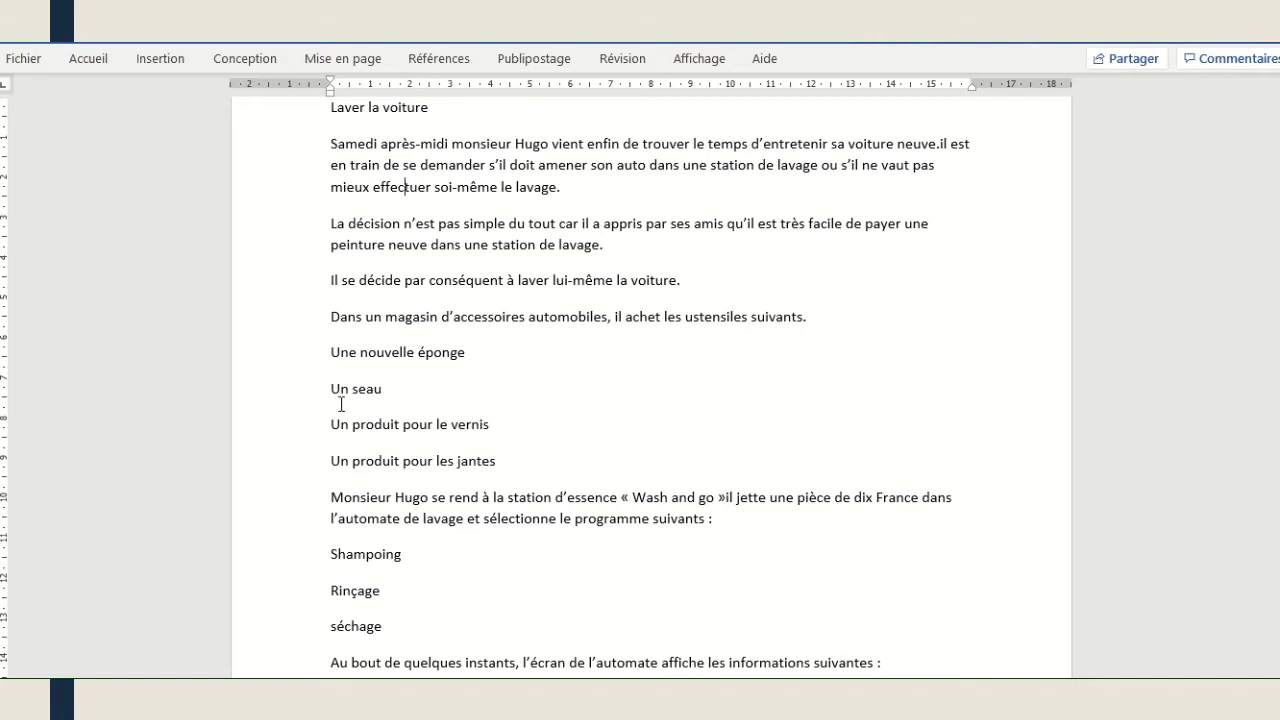
- Centre the title line "Laver la voiture" on the page
{"action": "left_click", "coordinate": [262, 115]}
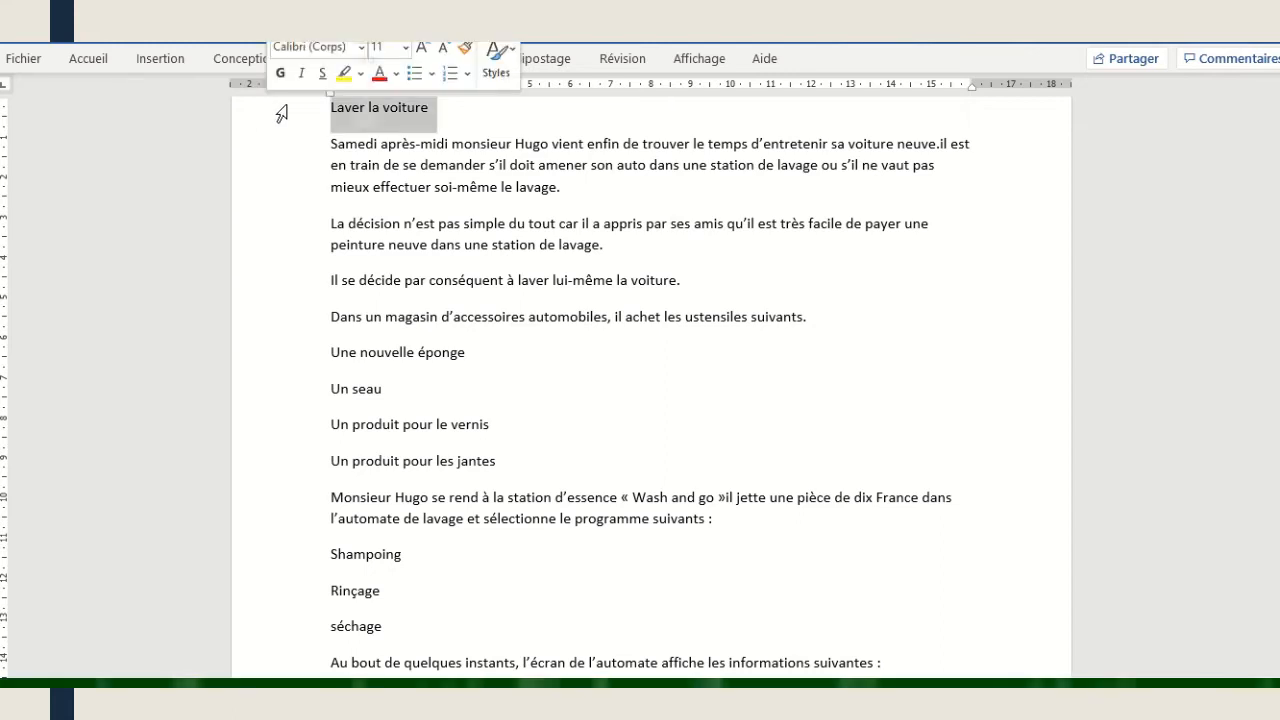
{"action": "left_click", "coordinate": [272, 118]}
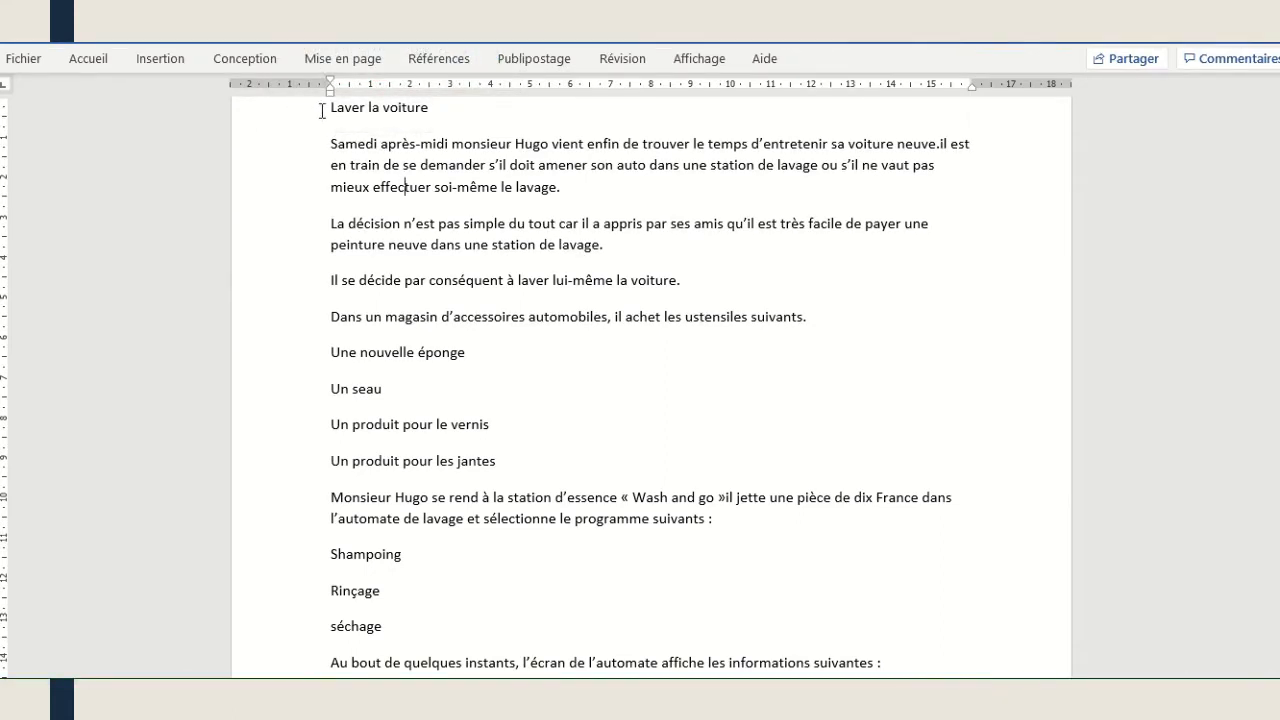
{"action": "left_click", "coordinate": [262, 115]}
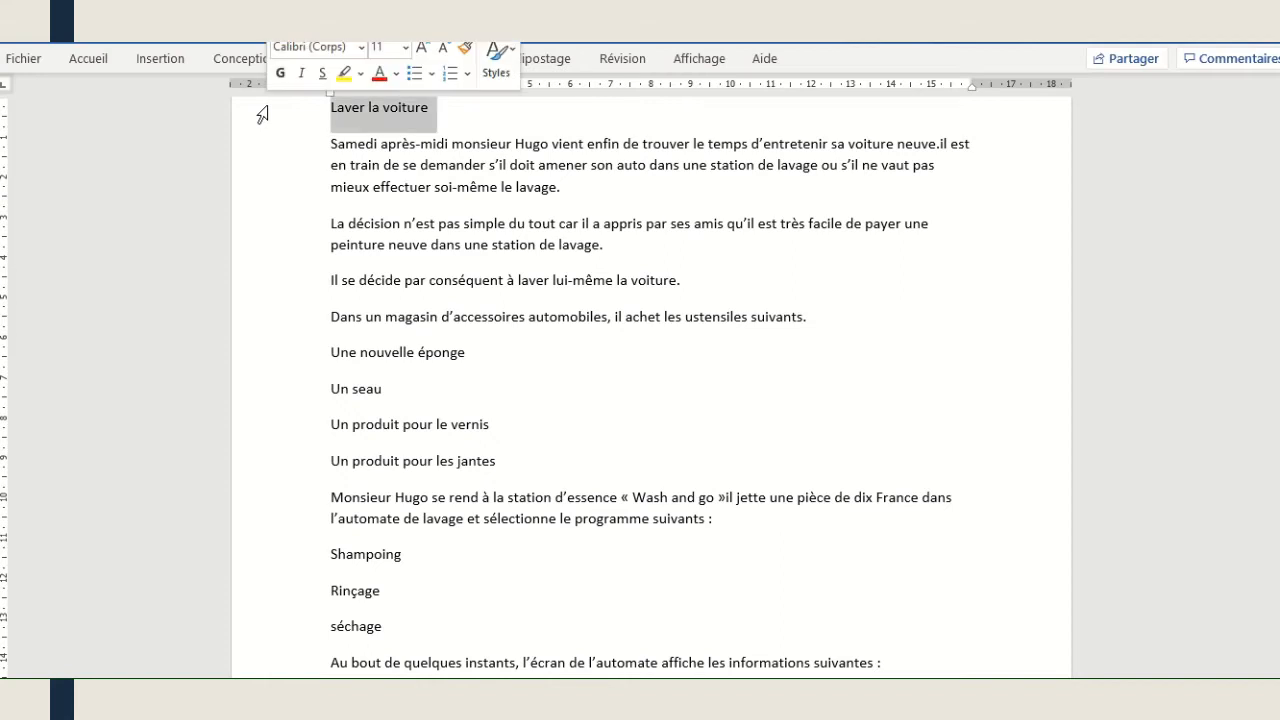
{"action": "left_click", "coordinate": [89, 60]}
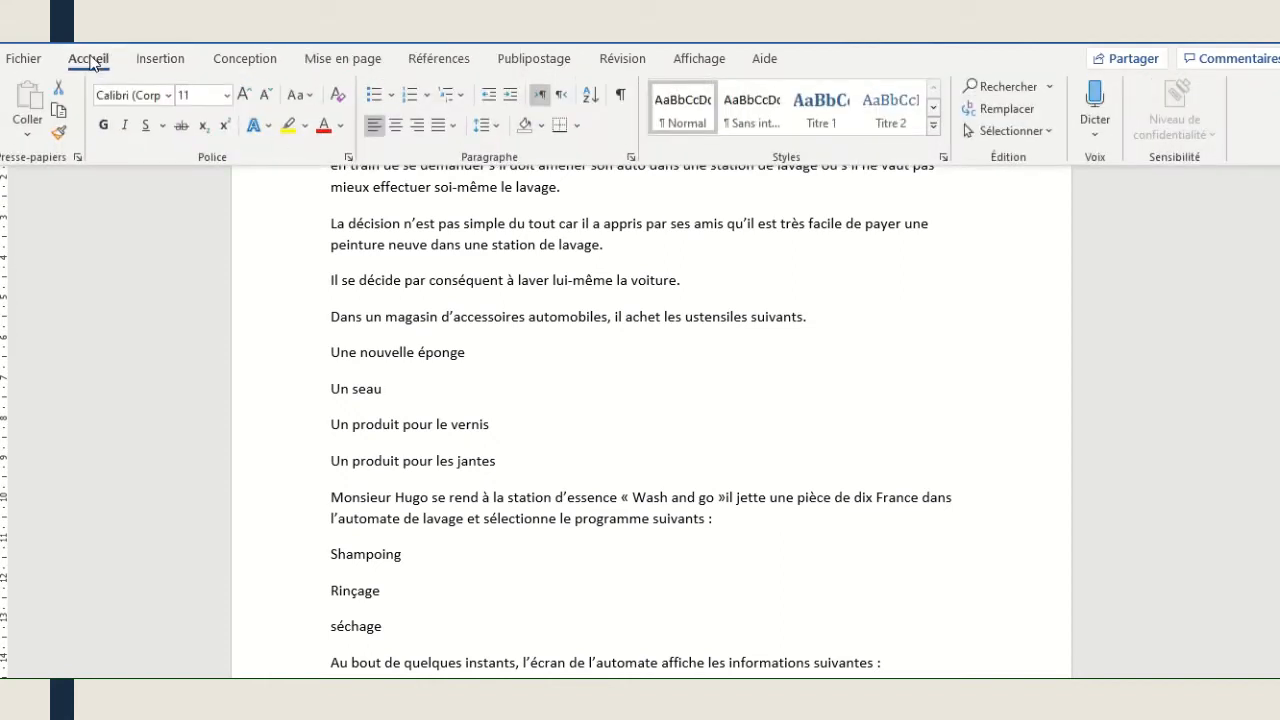
{"action": "left_click", "coordinate": [400, 128]}
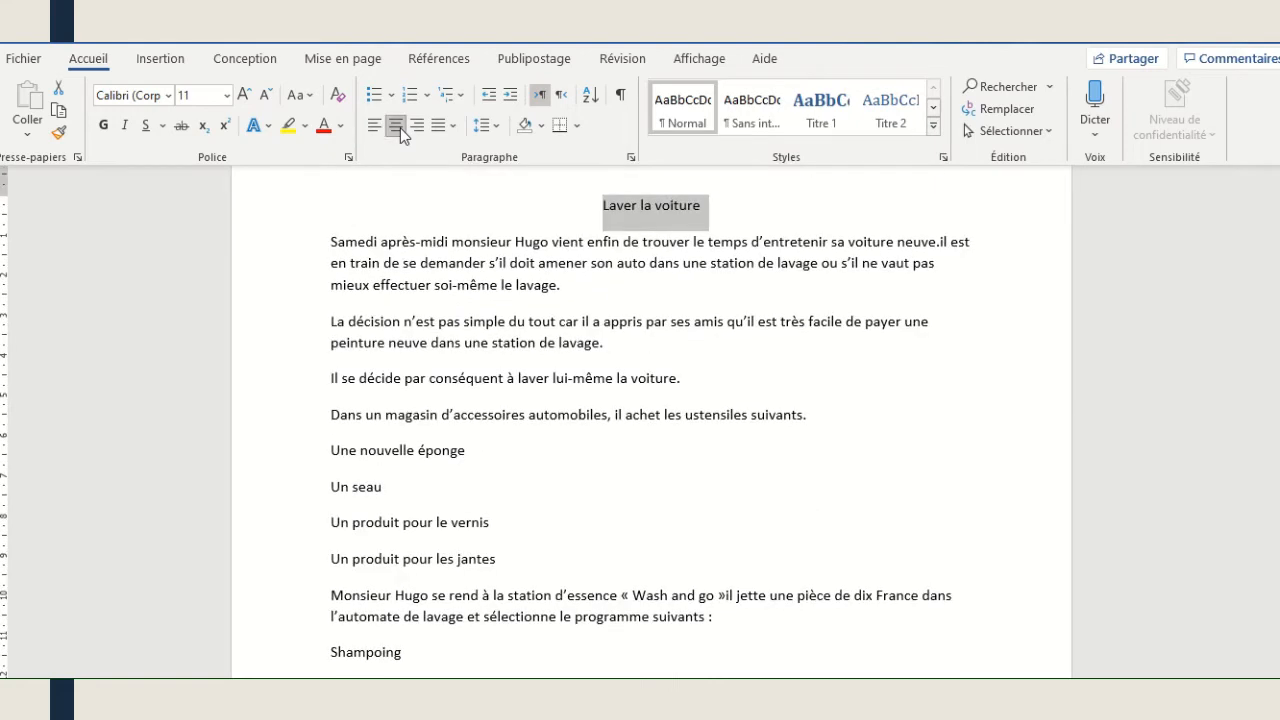
- Format the title in 24-point bold text and change its case to uppercase (MAJUSCULES)
{"action": "left_click", "coordinate": [227, 95]}
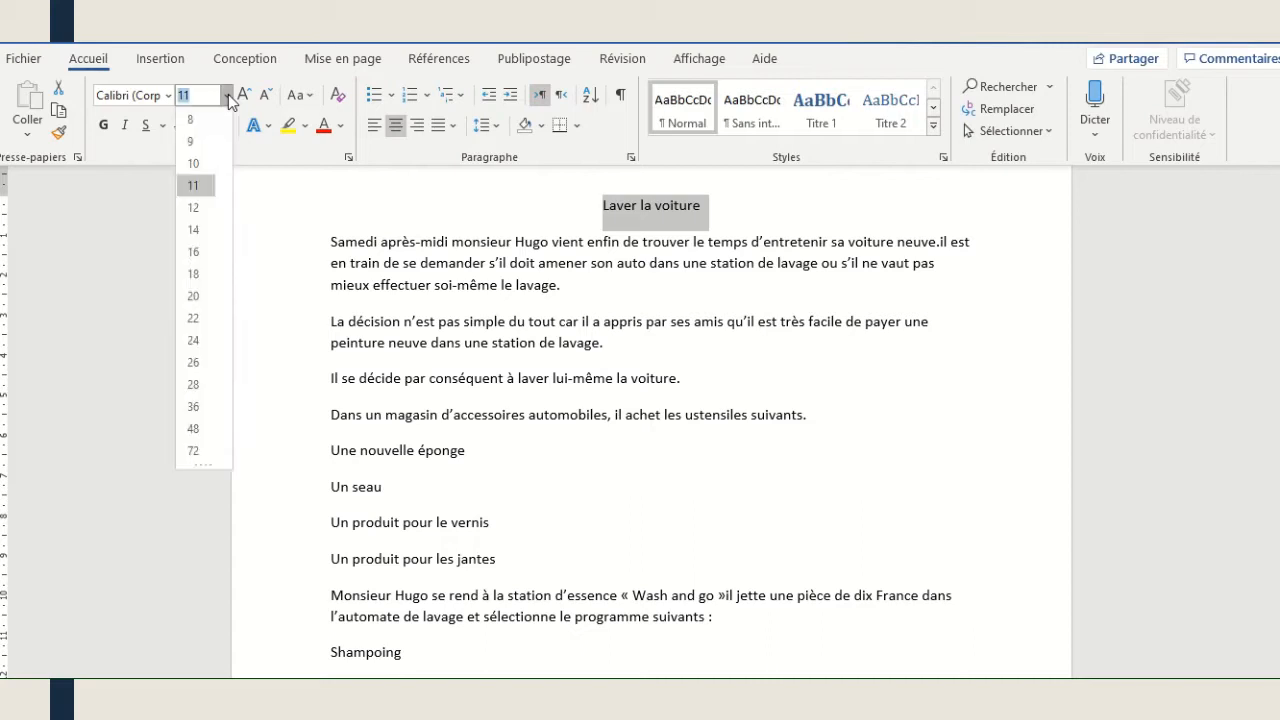
{"action": "left_click", "coordinate": [197, 341]}
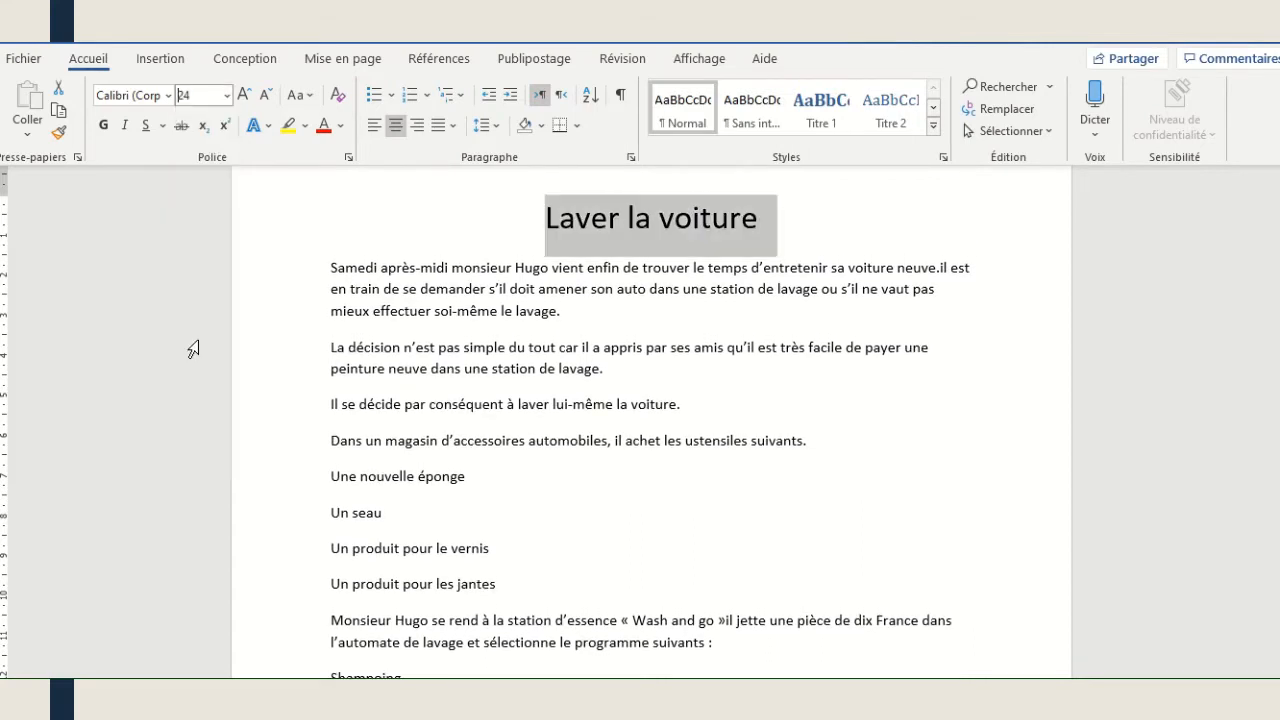
{"action": "left_click", "coordinate": [104, 127]}
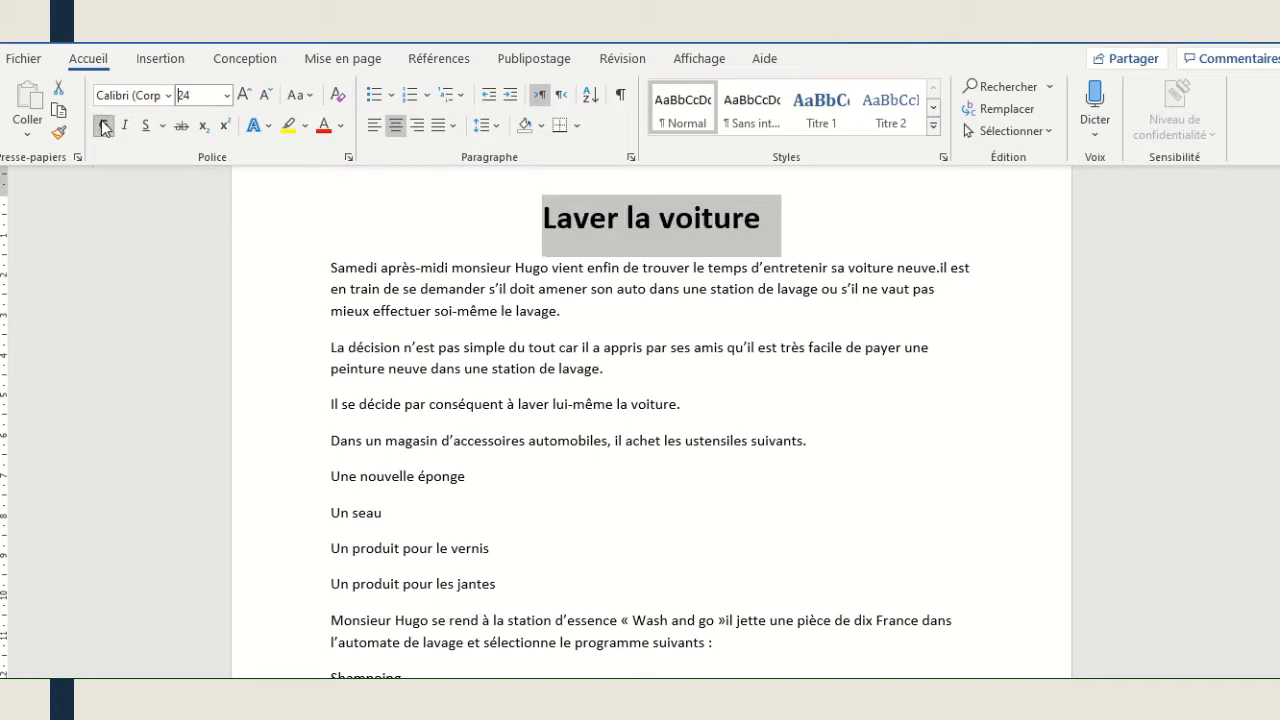
{"action": "left_click", "coordinate": [299, 95]}
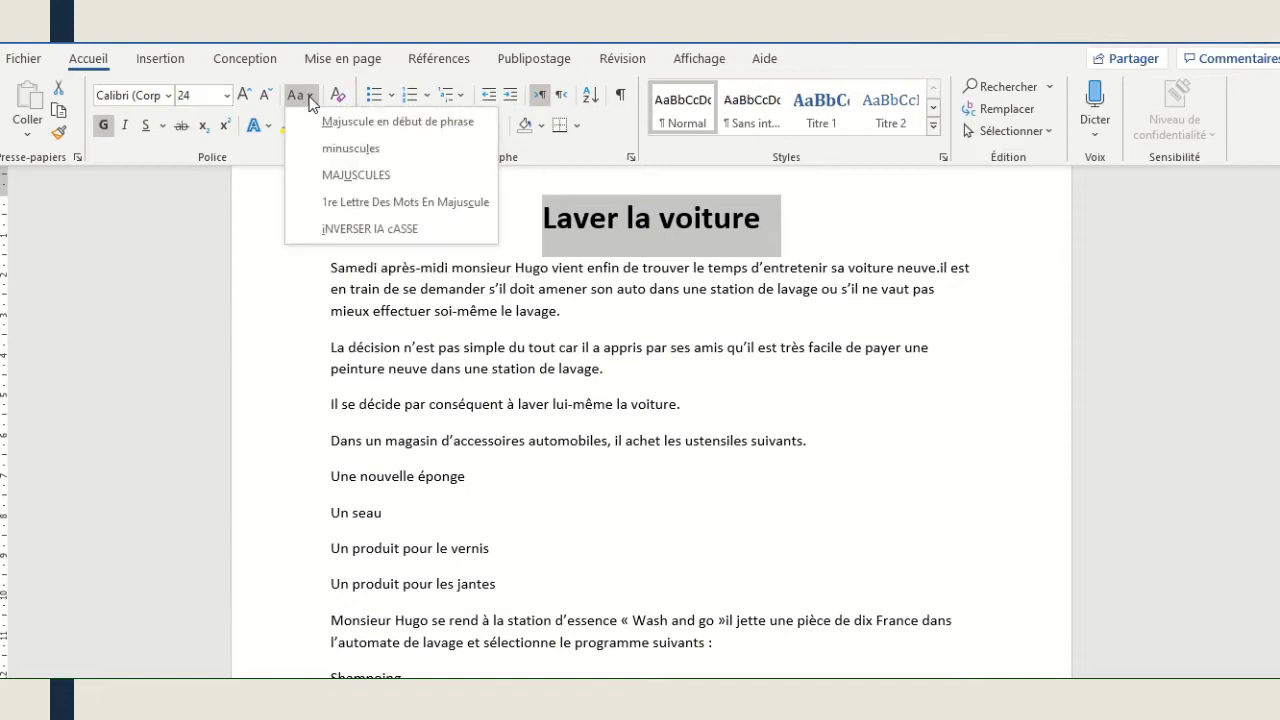
{"action": "left_click", "coordinate": [346, 178]}
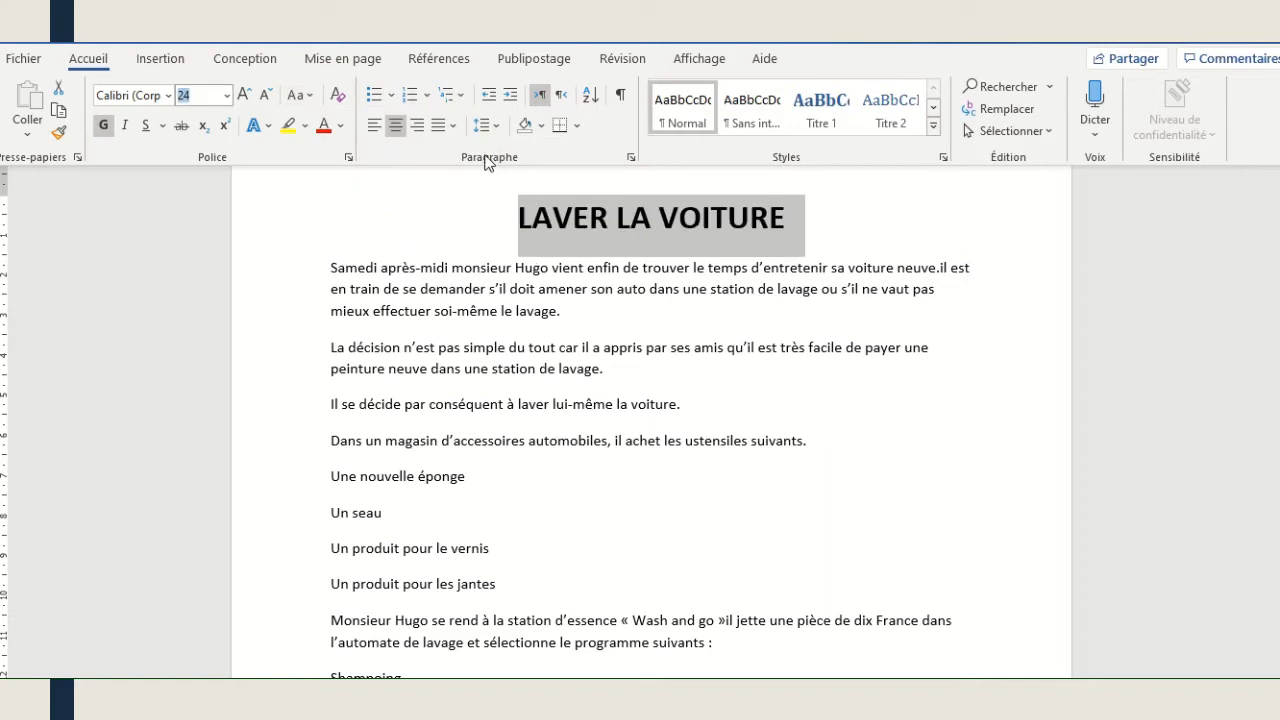
- Add an Encadrement border around the title paragraph and narrow the box with indents at the 4 and 12 marks of the ruler
{"action": "left_click", "coordinate": [578, 128]}
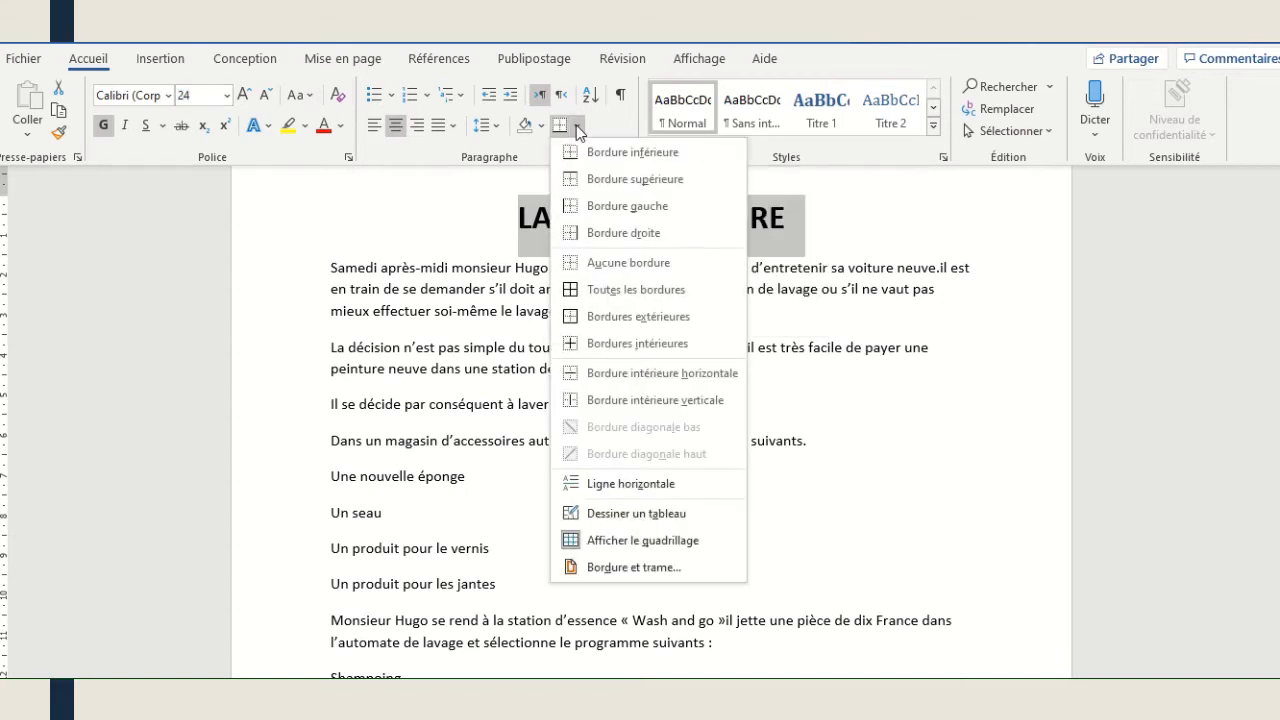
{"action": "left_click", "coordinate": [634, 566]}
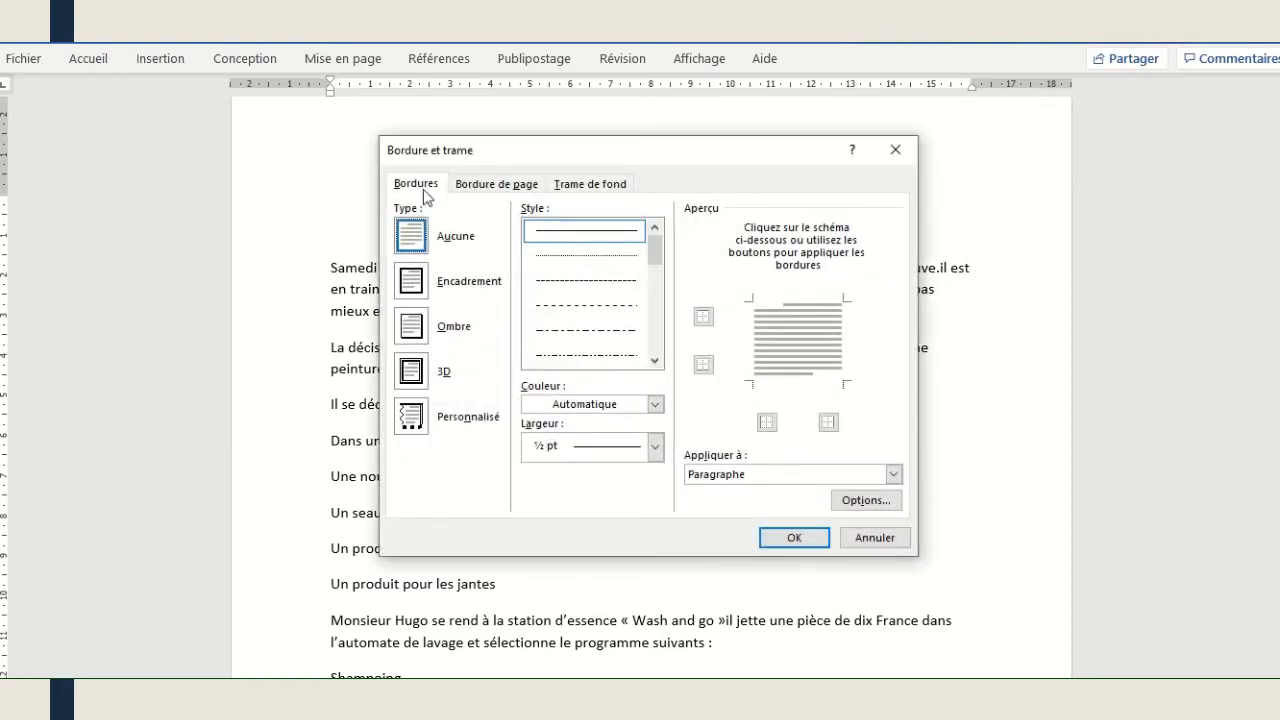
{"action": "left_click", "coordinate": [416, 286]}
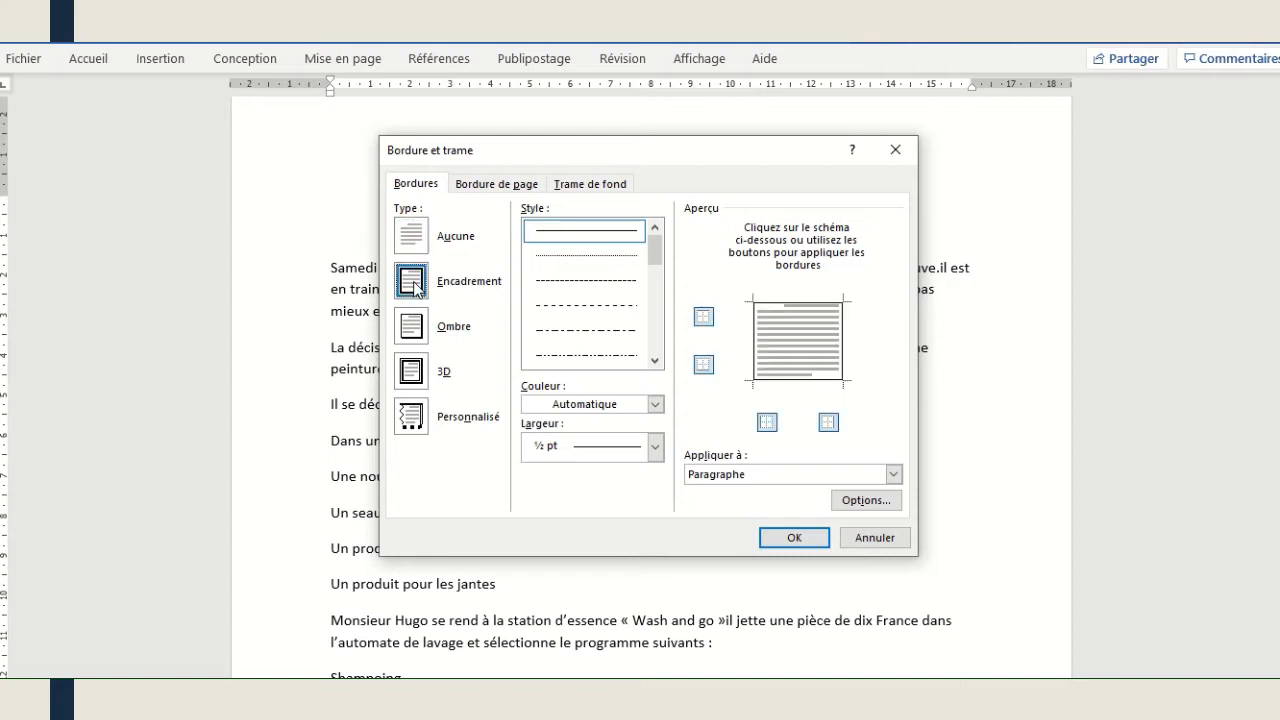
{"action": "left_click", "coordinate": [794, 538]}
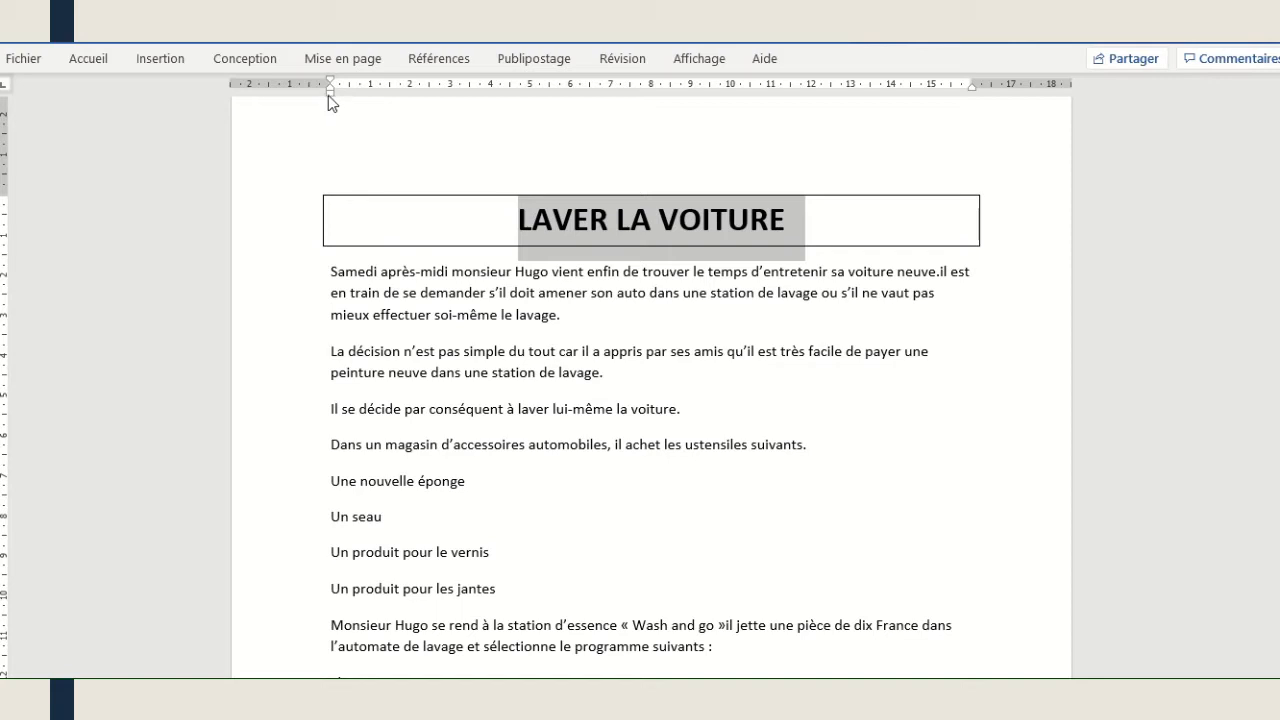
{"action": "left_click_drag", "start_coordinate": [328, 95], "coordinate": [492, 96]}
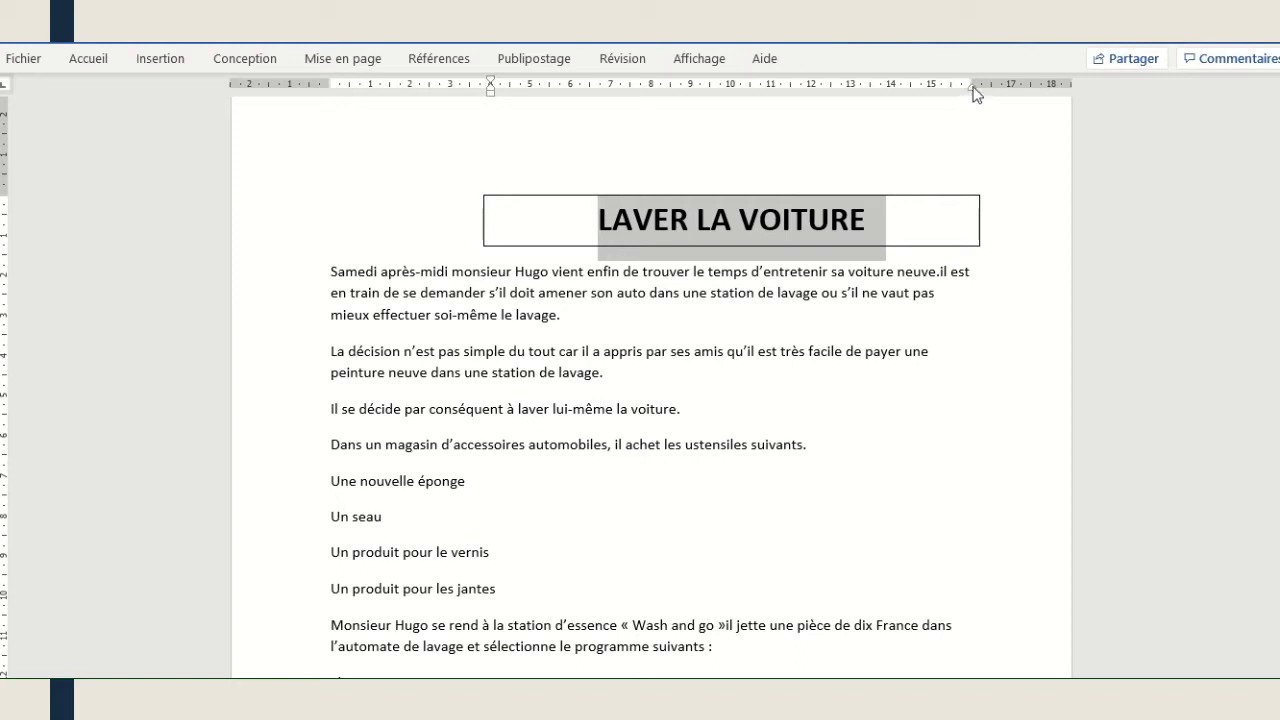
{"action": "mouse_move", "coordinate": [972, 91]}
{"action": "left_mouse_down"}
{"action": "mouse_move", "coordinate": [858, 104]}
{"action": "mouse_move", "coordinate": [813, 91]}
{"action": "left_mouse_up"}
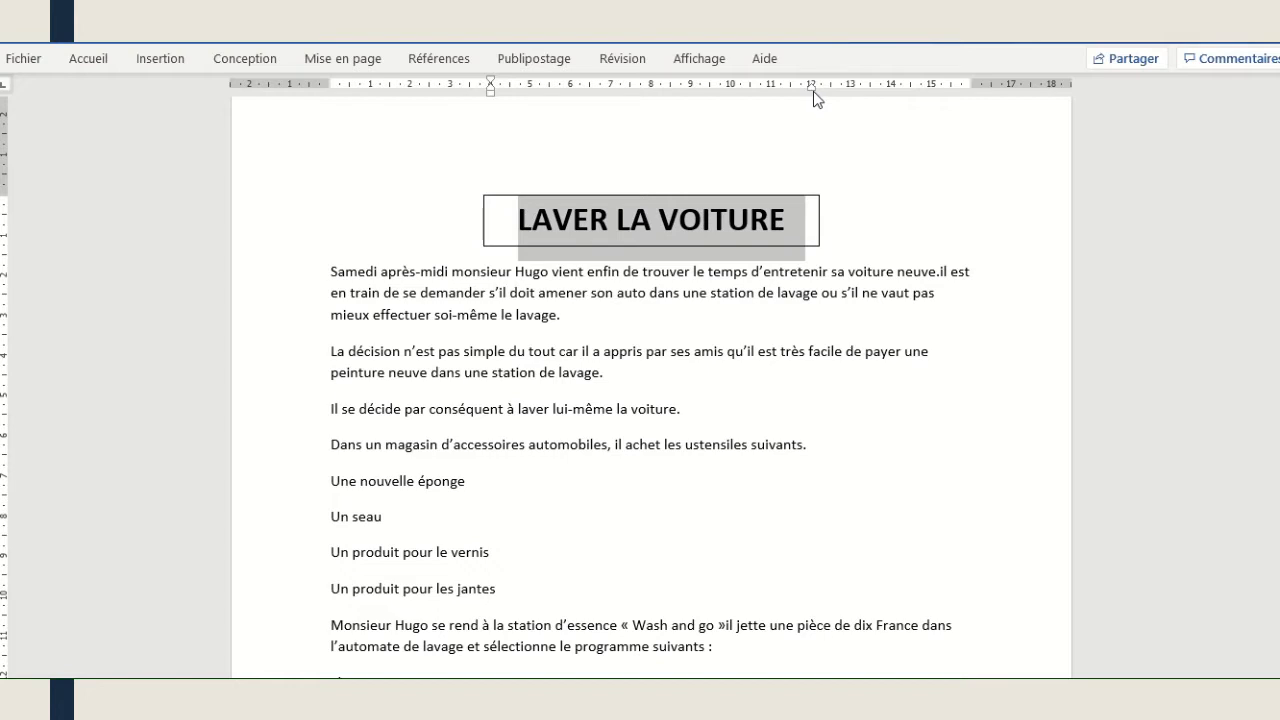
- Give all body paragraphs below the title a special first-line indent (Première ligne) of 1,5 cm
{"action": "left_click", "coordinate": [275, 276]}
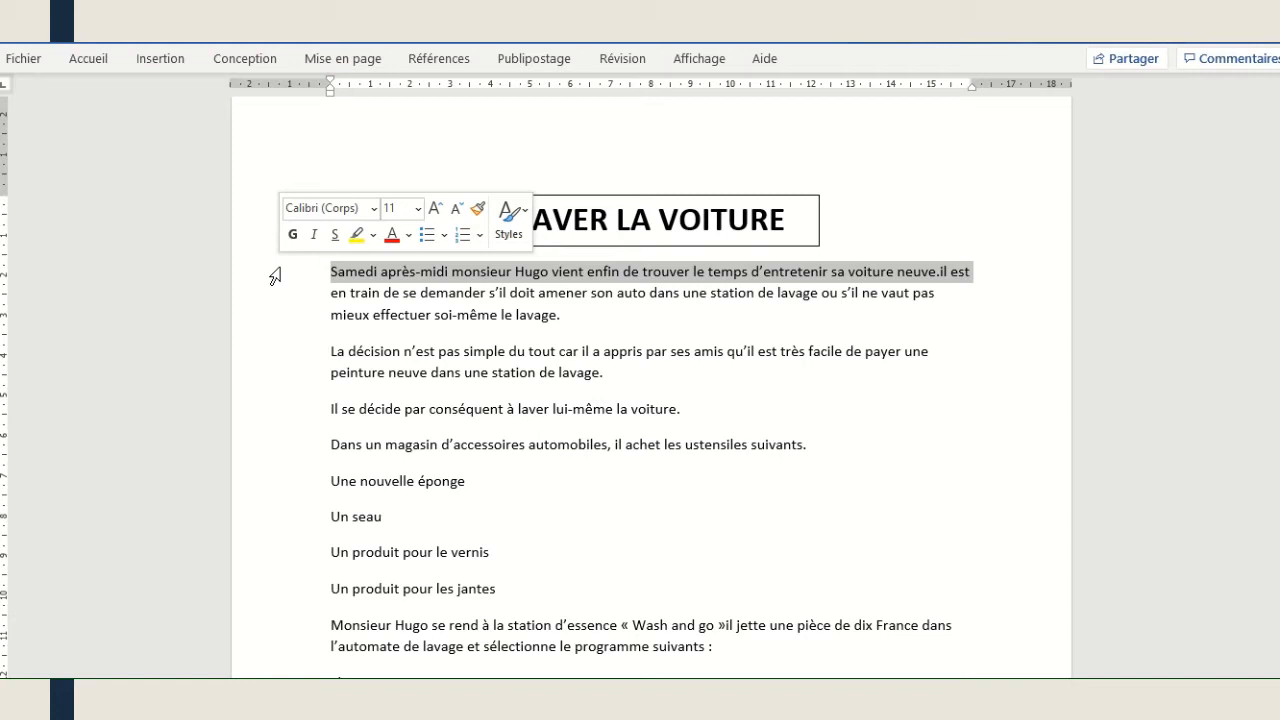
{"action": "left_click_drag", "start_coordinate": [275, 276], "coordinate": [340, 568]}
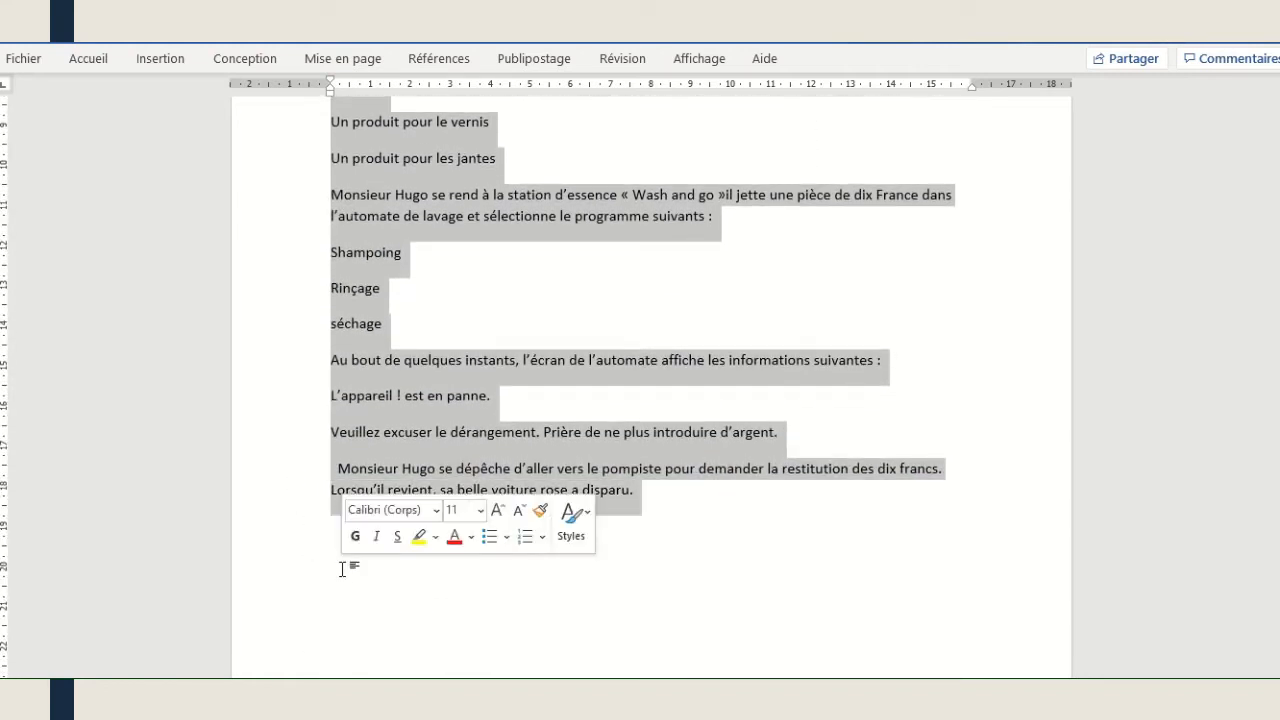
{"action": "left_click", "coordinate": [89, 59]}
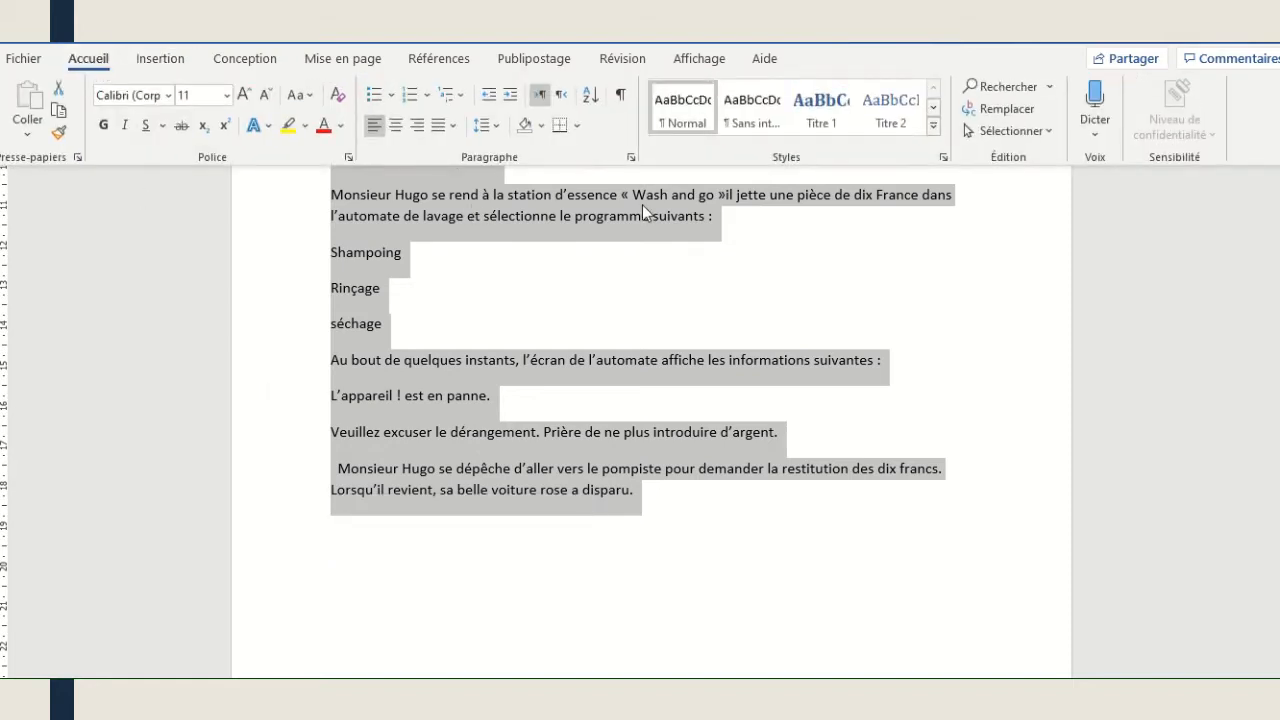
{"action": "left_click", "coordinate": [631, 158]}
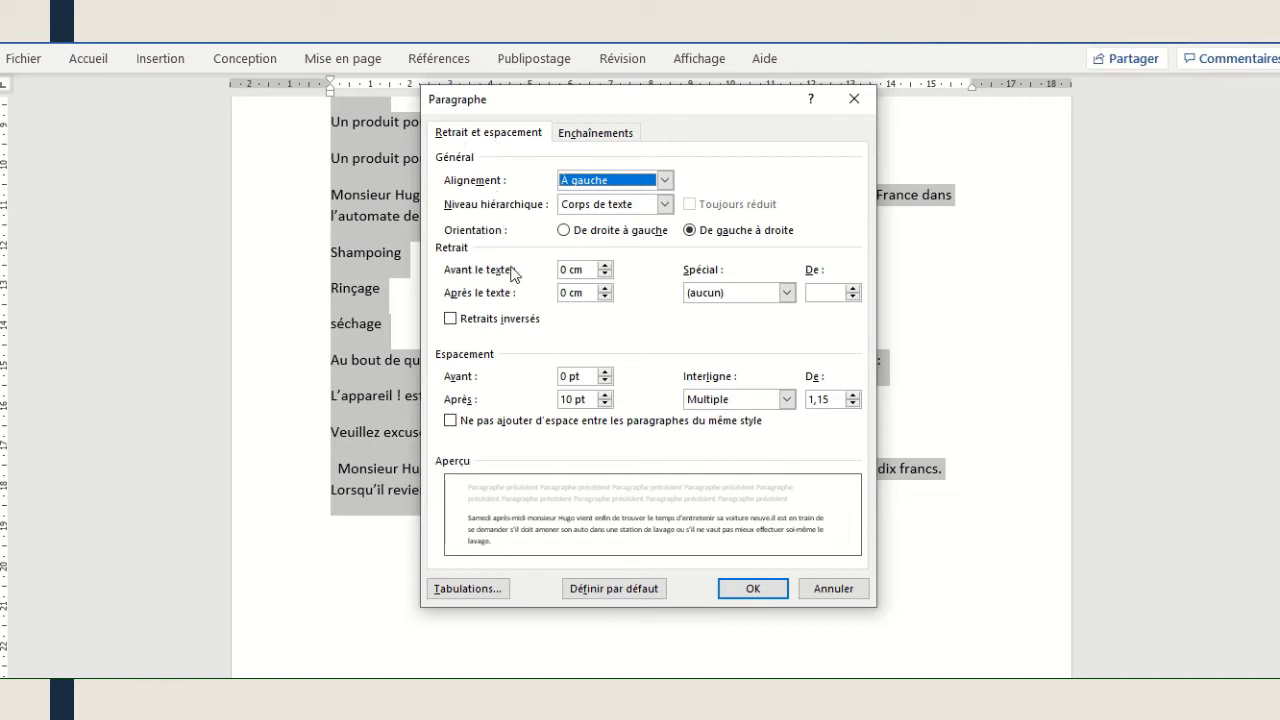
{"action": "left_click", "coordinate": [786, 292]}
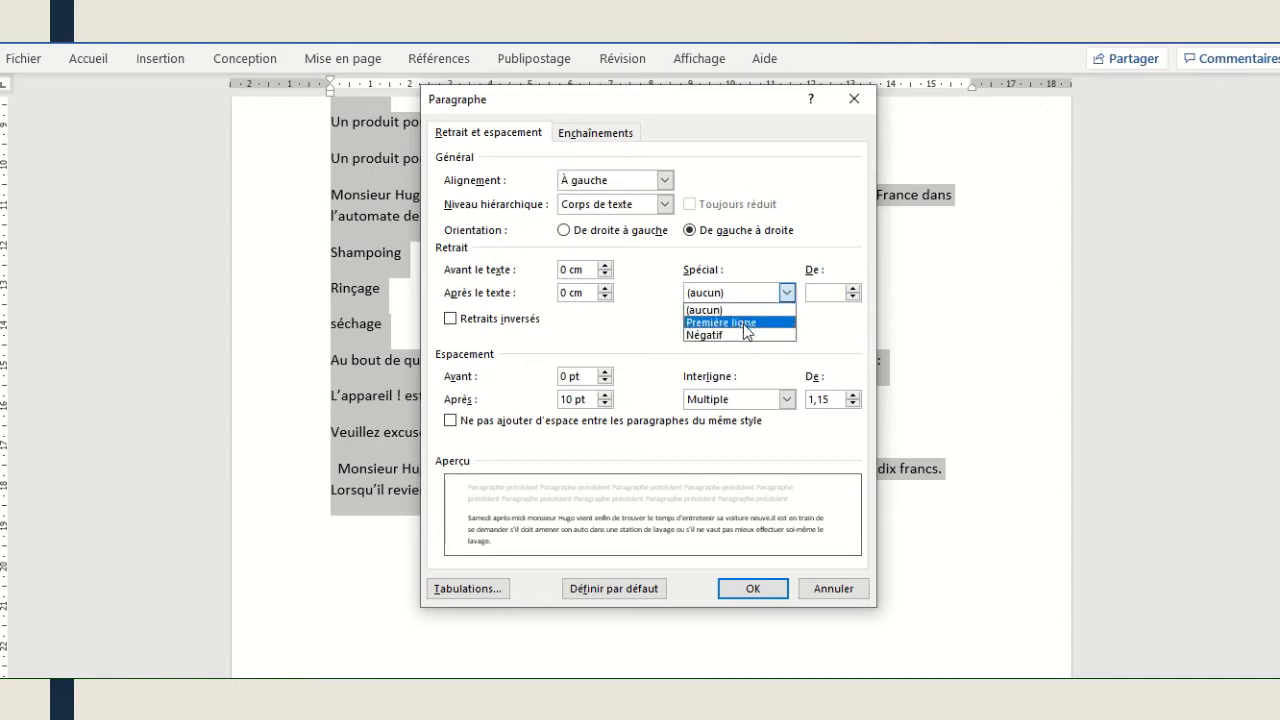
{"action": "left_click", "coordinate": [744, 323]}
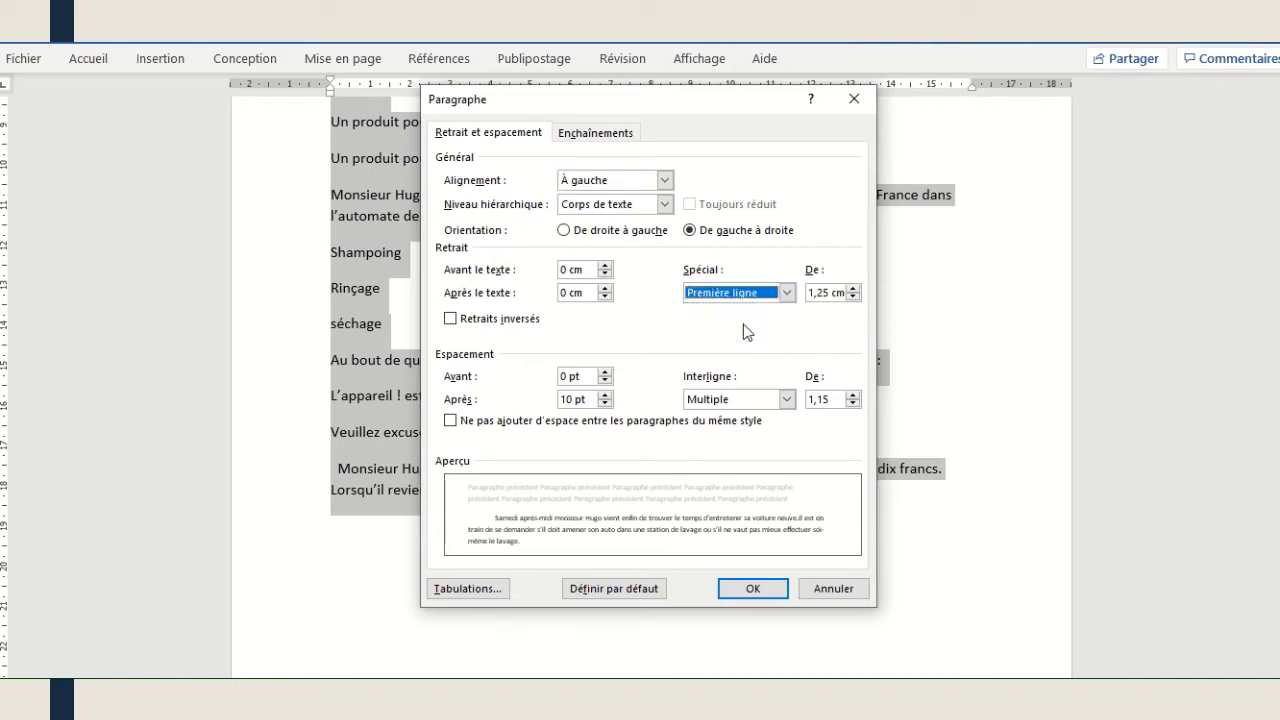
{"action": "left_click", "coordinate": [852, 288]}
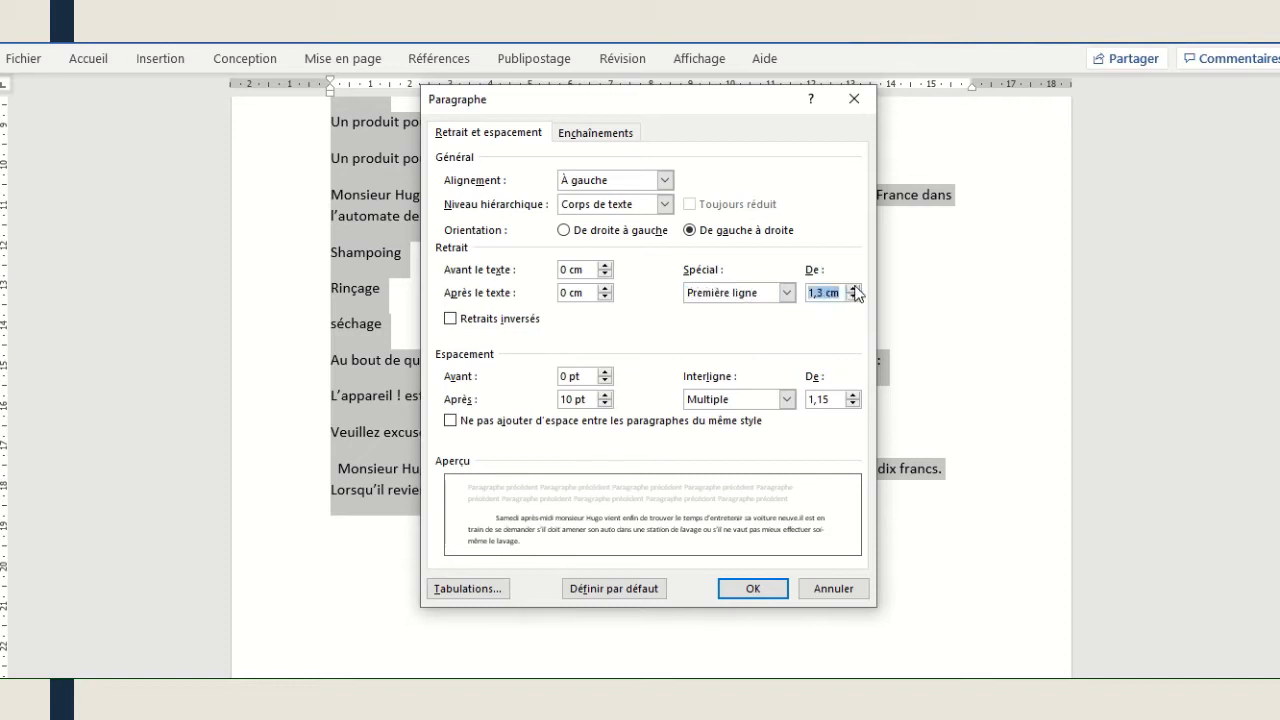
{"action": "left_click", "coordinate": [852, 288]}
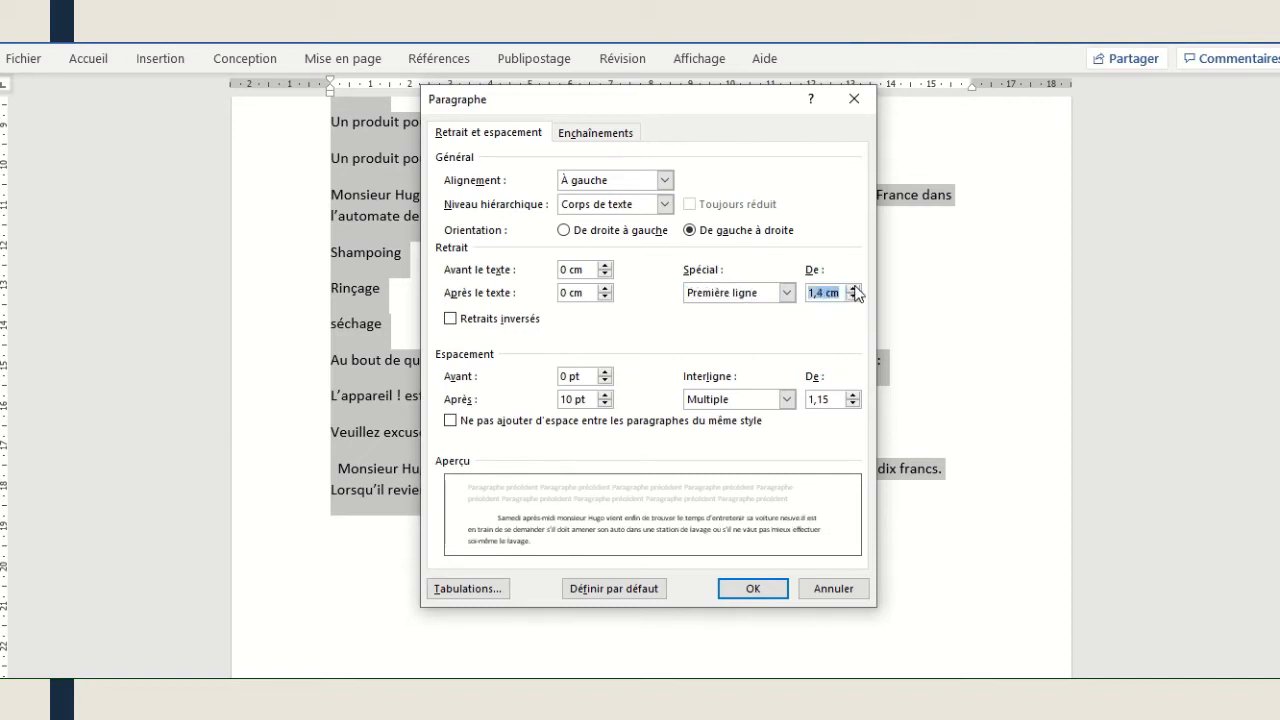
{"action": "left_click", "coordinate": [852, 288]}
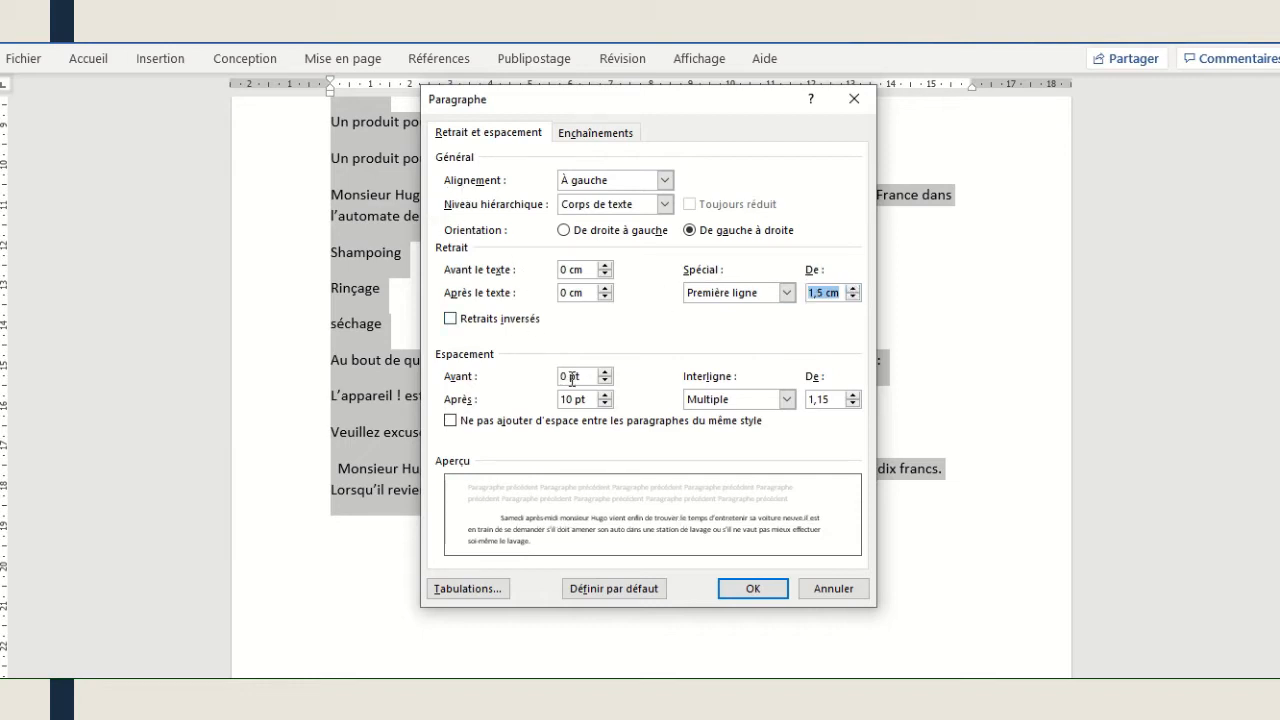
- Set the line spacing of the selected body paragraphs to 1,5 ligne, apply the paragraph settings and deselect the text
{"action": "left_click", "coordinate": [787, 399]}
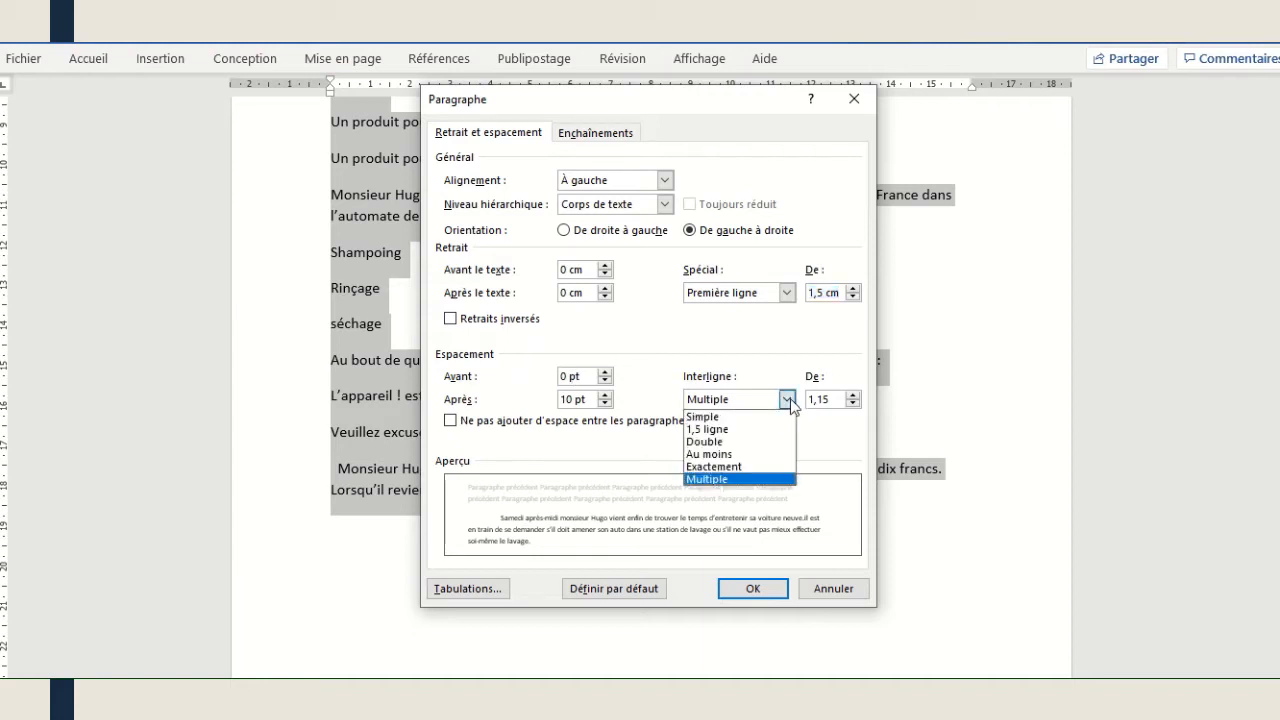
{"action": "left_click", "coordinate": [735, 430]}
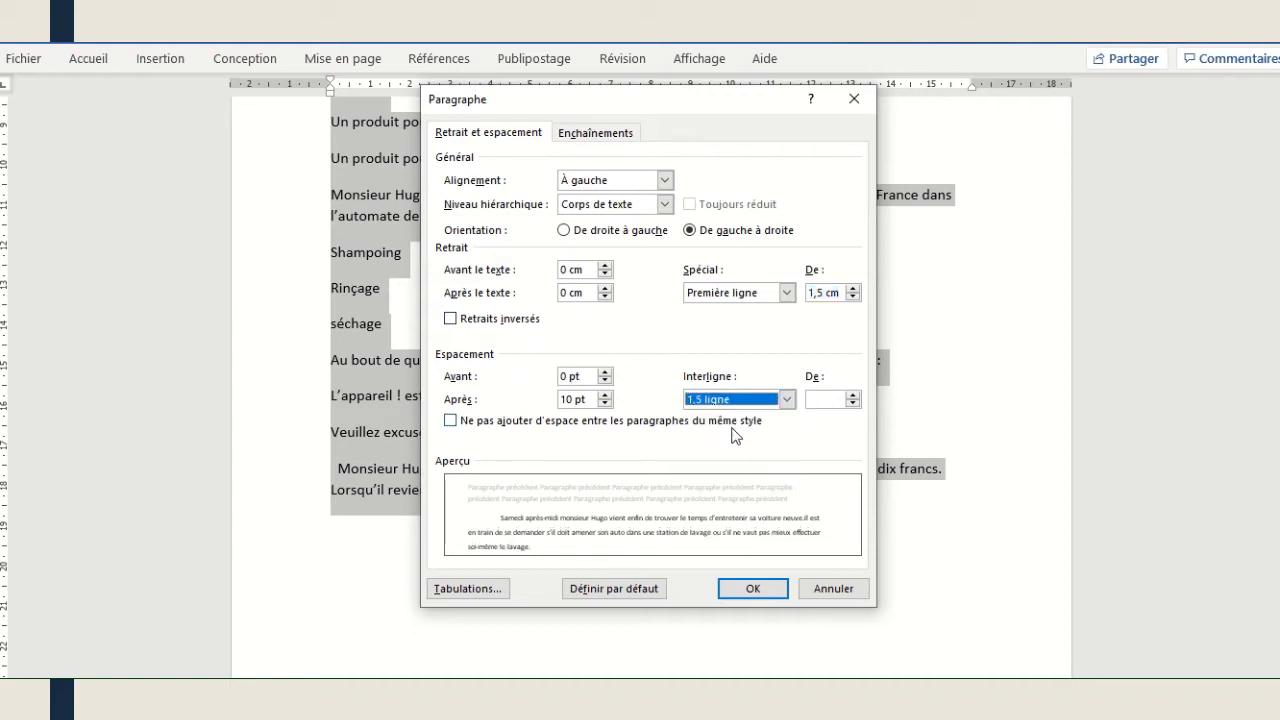
{"action": "left_click", "coordinate": [764, 589]}
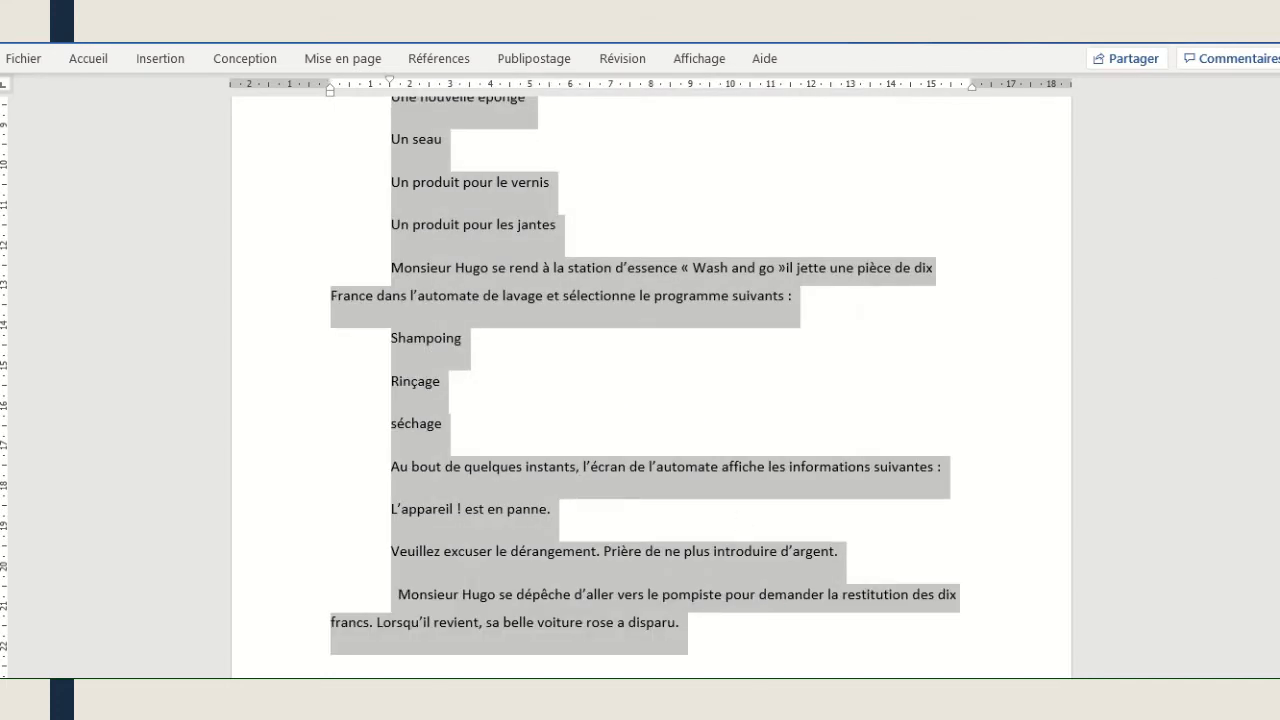
{"action": "scroll", "coordinate": [650, 390], "scroll_direction": "up", "scroll_amount": 5}
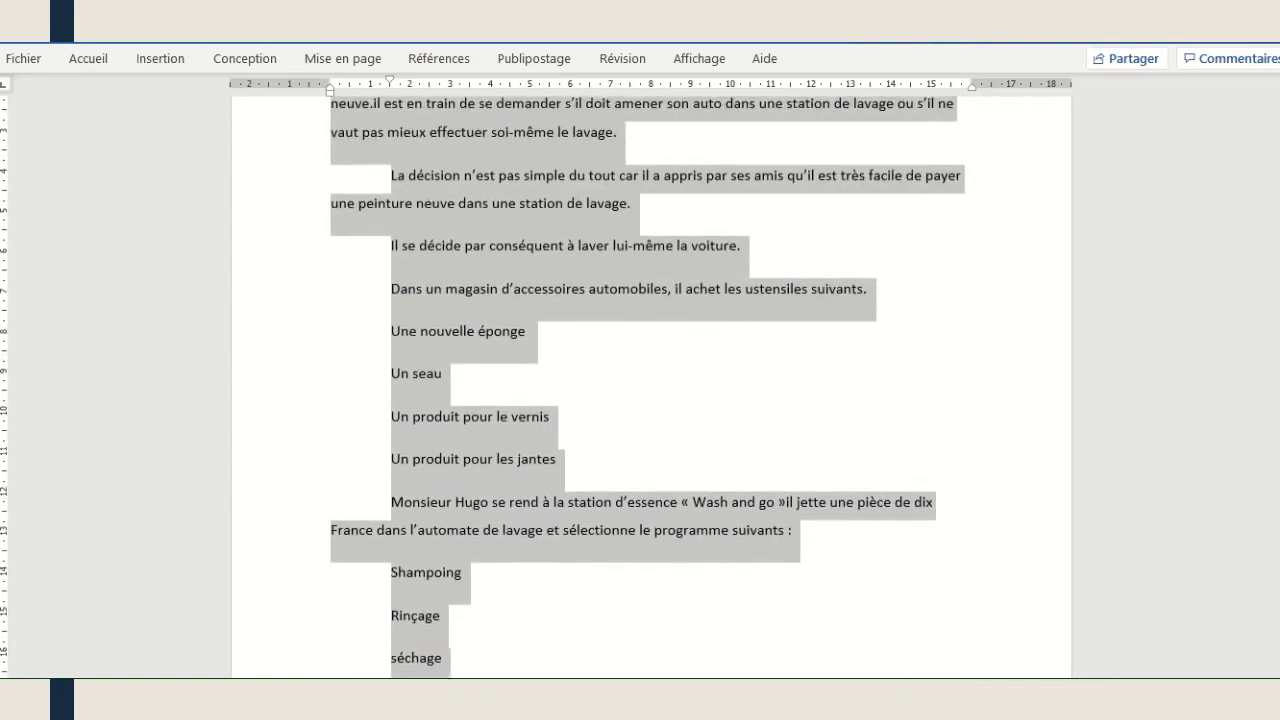
{"action": "scroll", "coordinate": [650, 390], "scroll_direction": "up", "scroll_amount": 4}
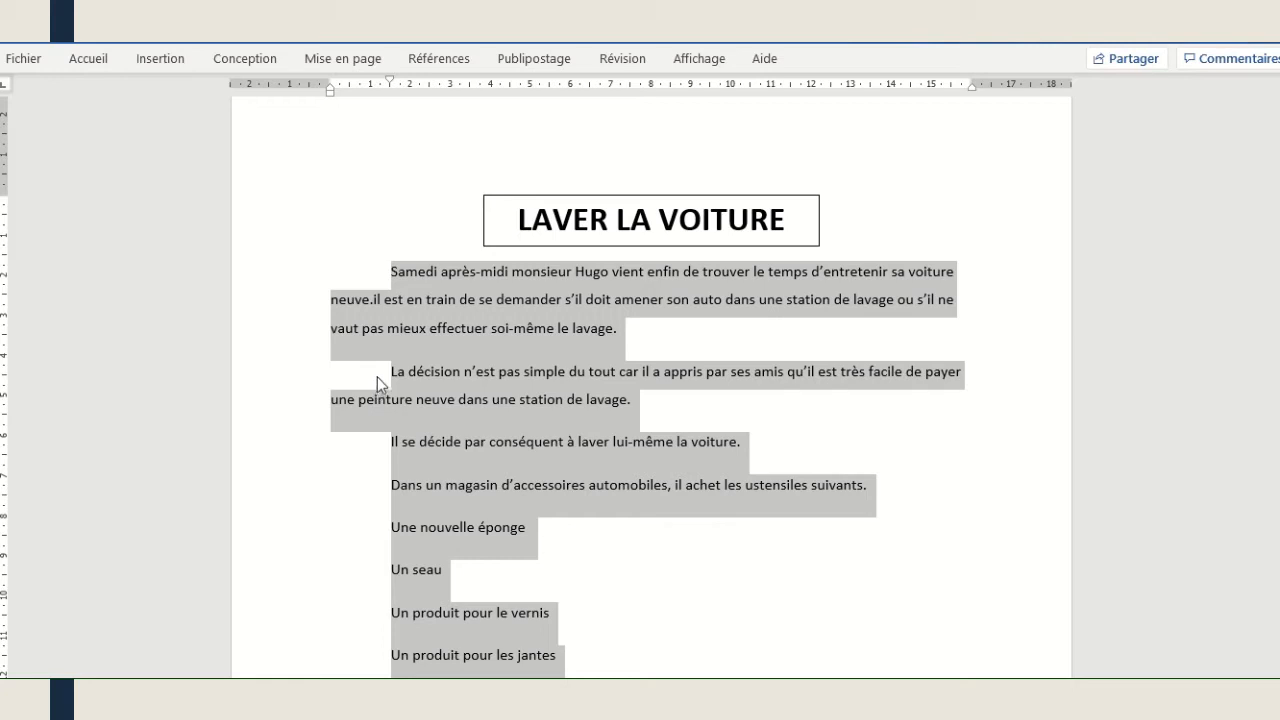
{"action": "left_click", "coordinate": [361, 489]}
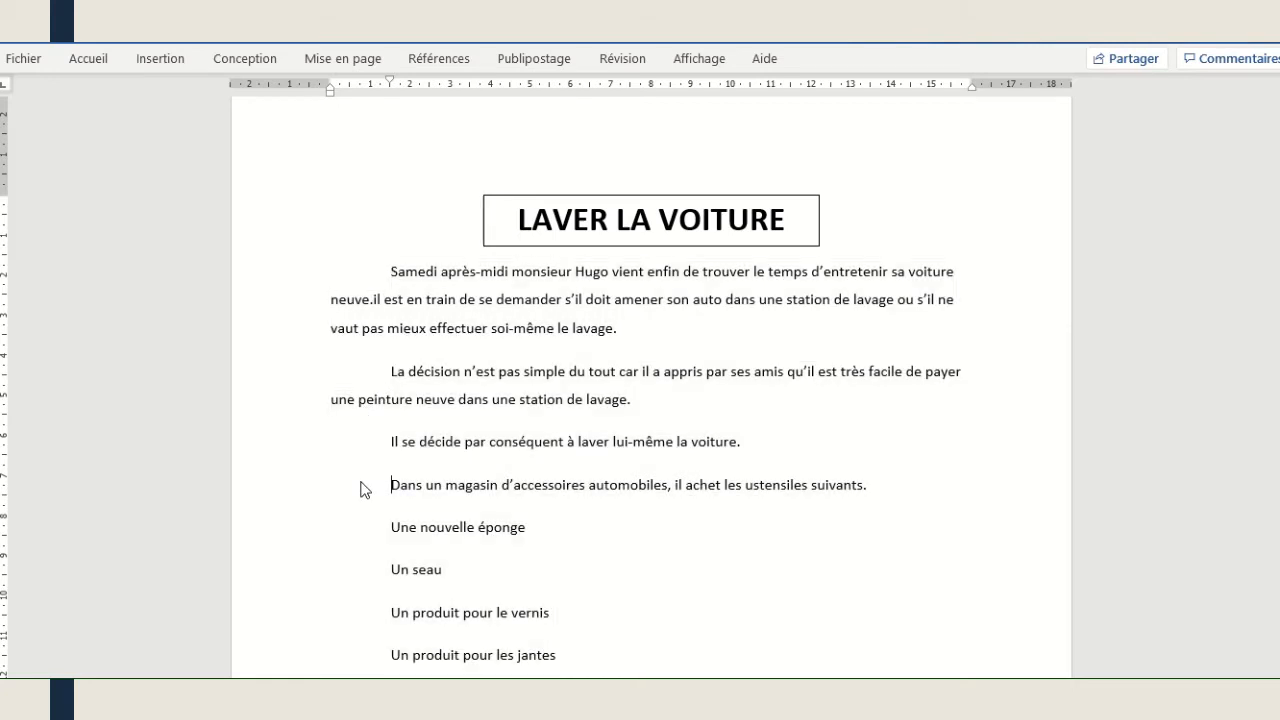